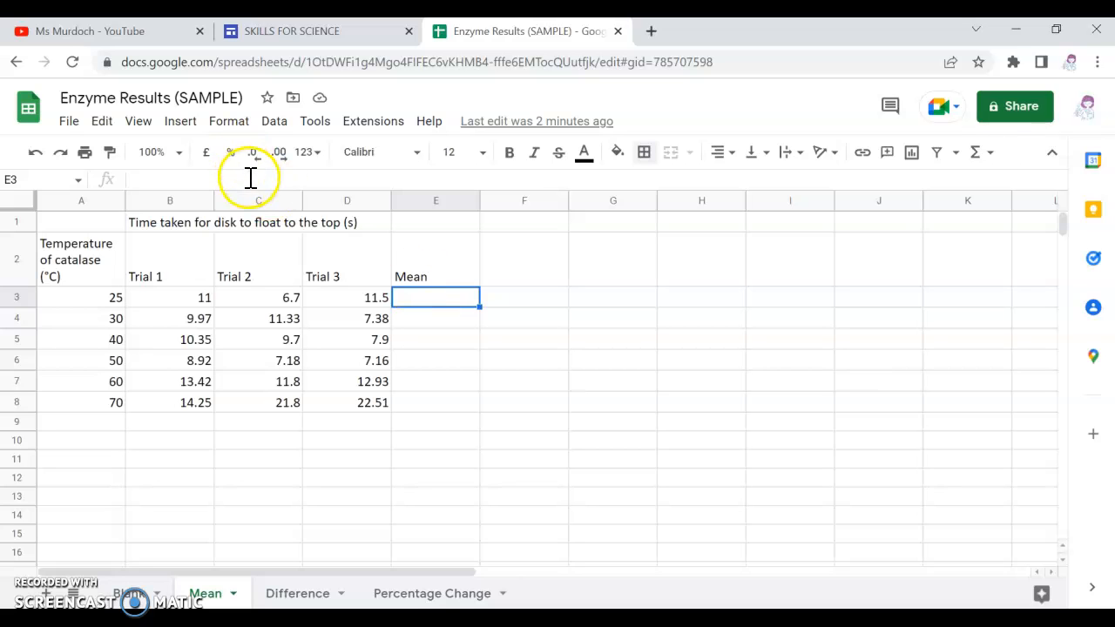
Calculate the mean of the three trials at 25 °C by entering =AVERAGE(B3:D3) in cell E3
click(204, 177)
text(=)
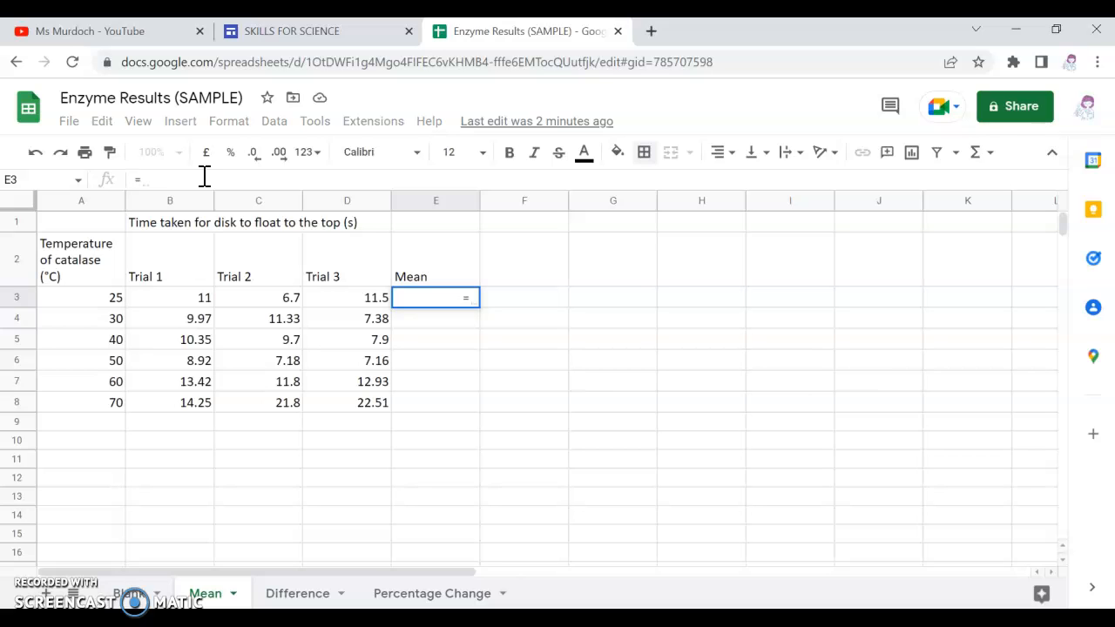
text(aver)
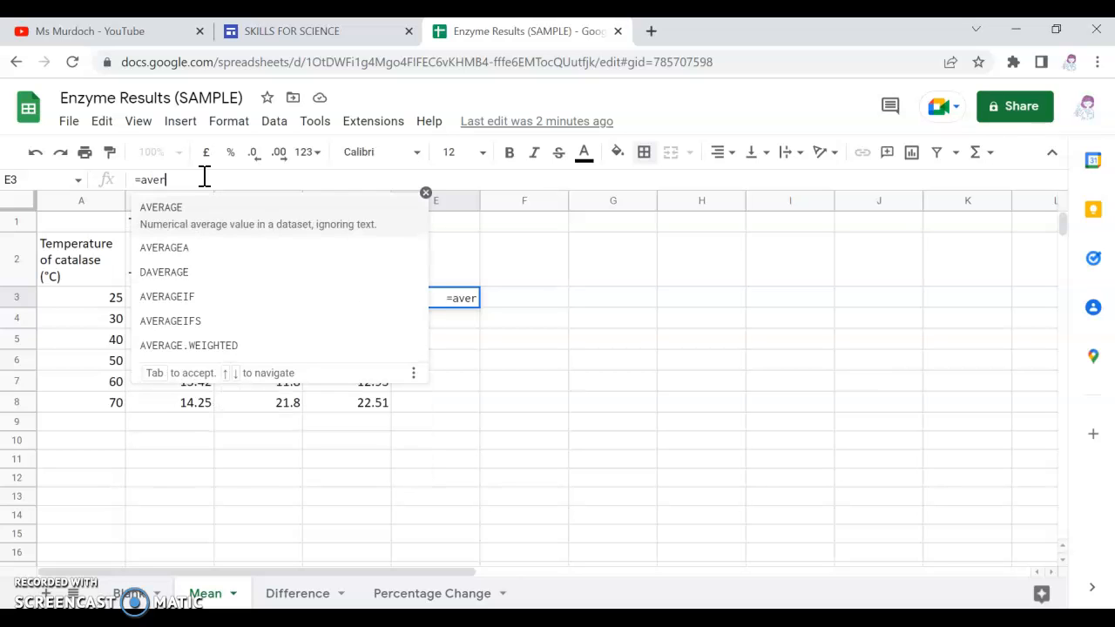
click(180, 222)
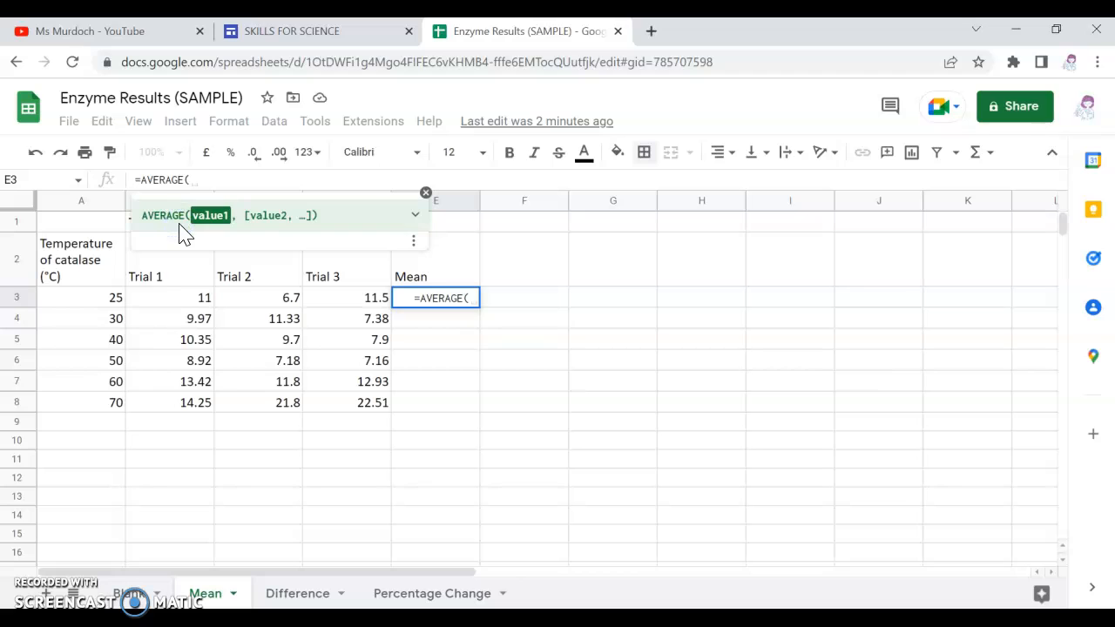
drag(157, 300, 344, 300)
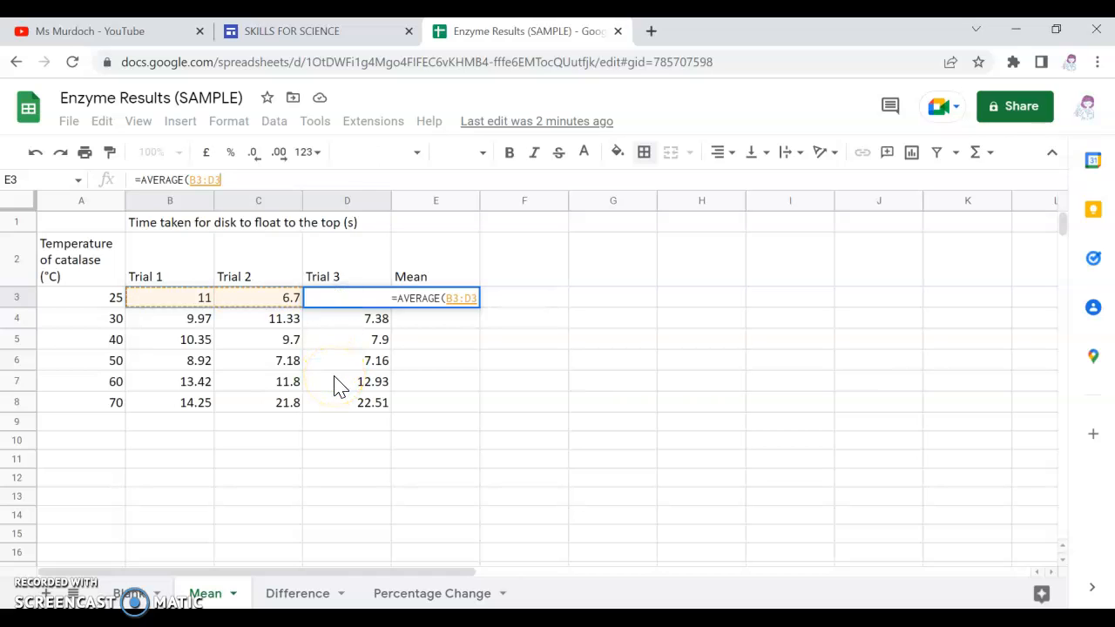
text())
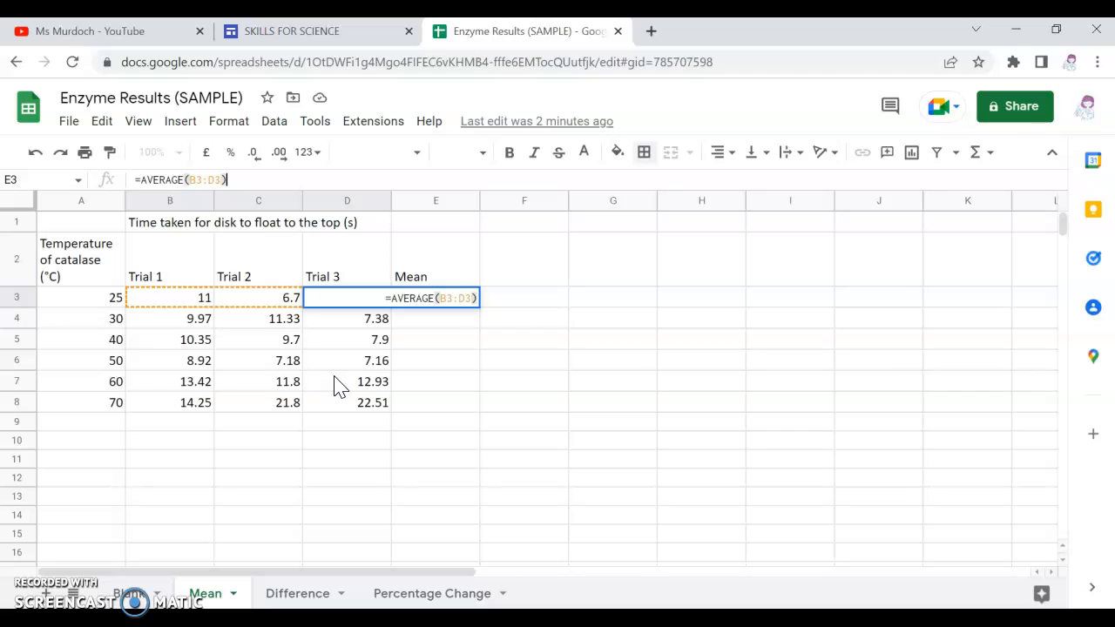
key(Return)
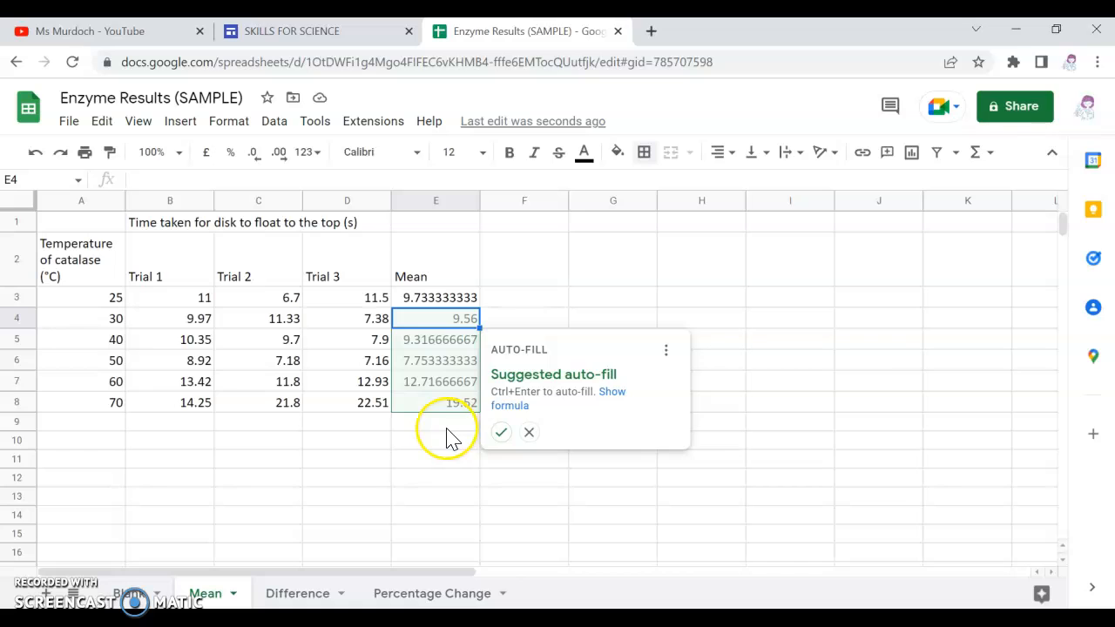
Accept the suggested auto-fill of the mean formula for E4:E8, and clear those cells again
click(501, 432)
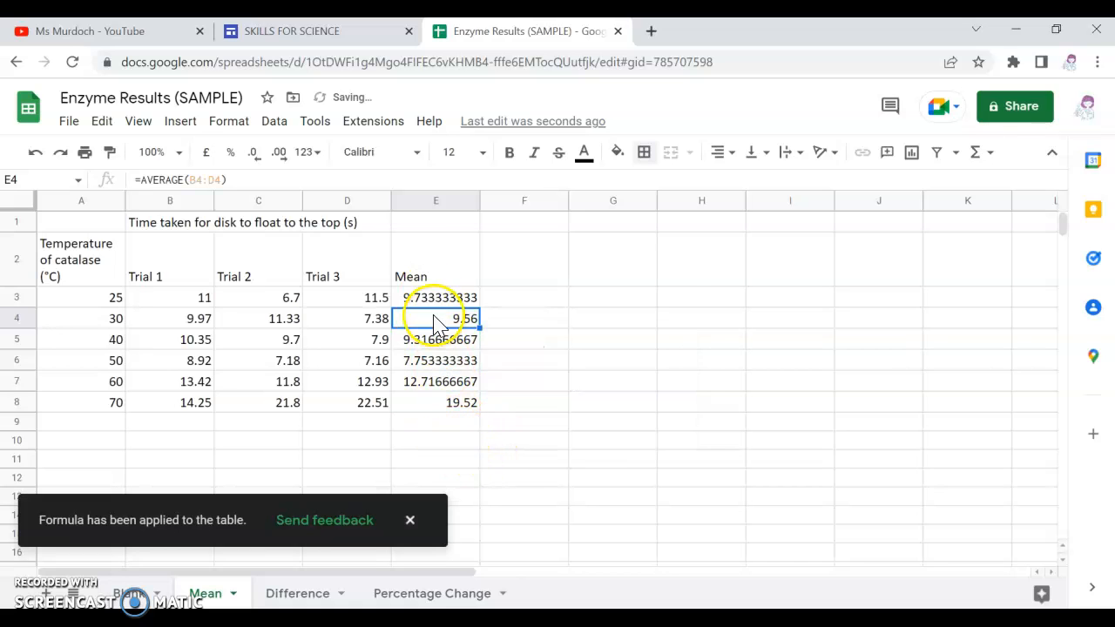
drag(440, 329, 441, 413)
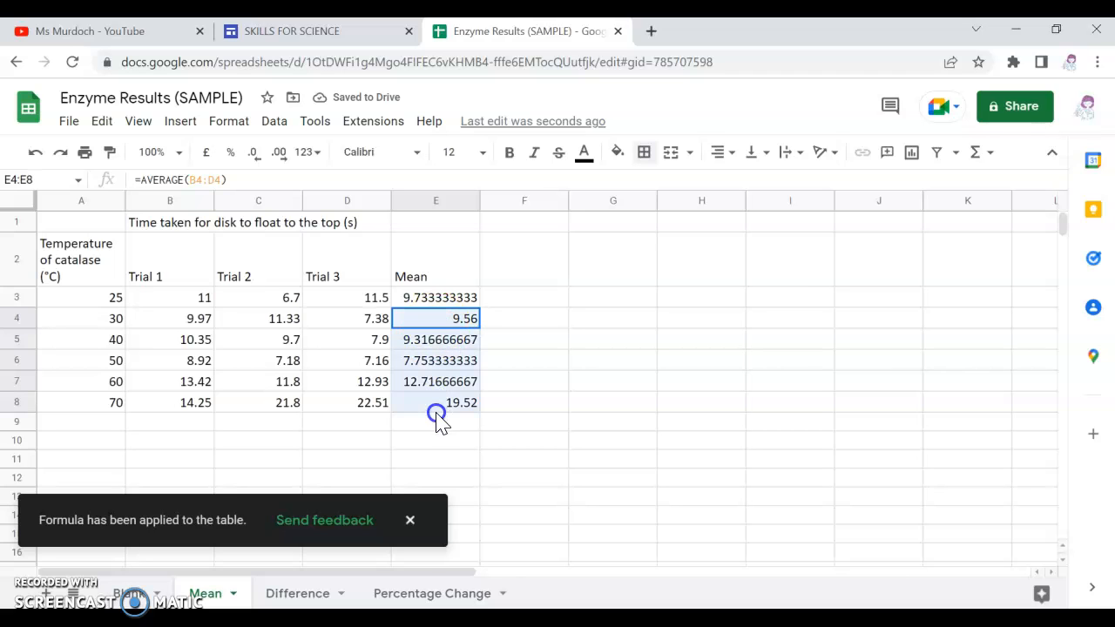
key(Delete)
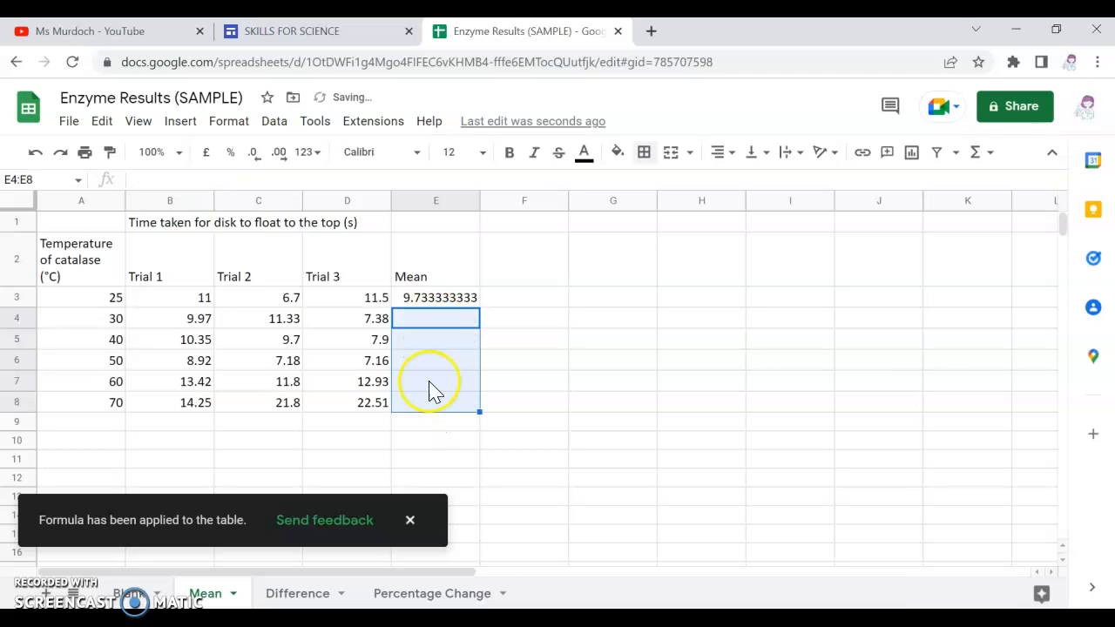
Copy the mean formula from E3 down through E8 with the fill handle
click(435, 301)
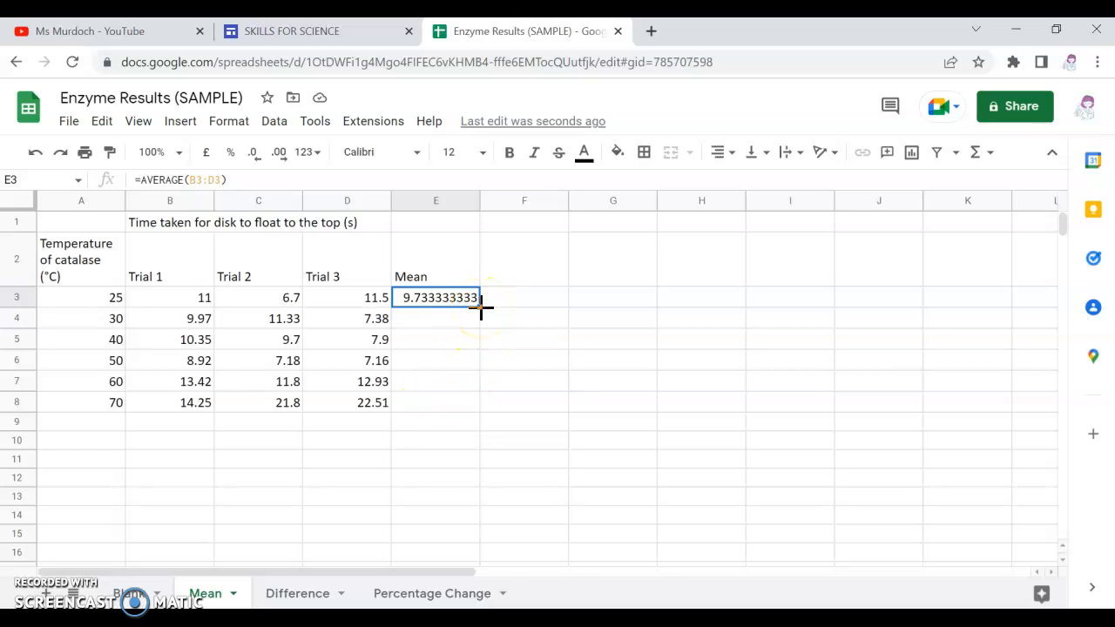
drag(478, 308, 484, 407)
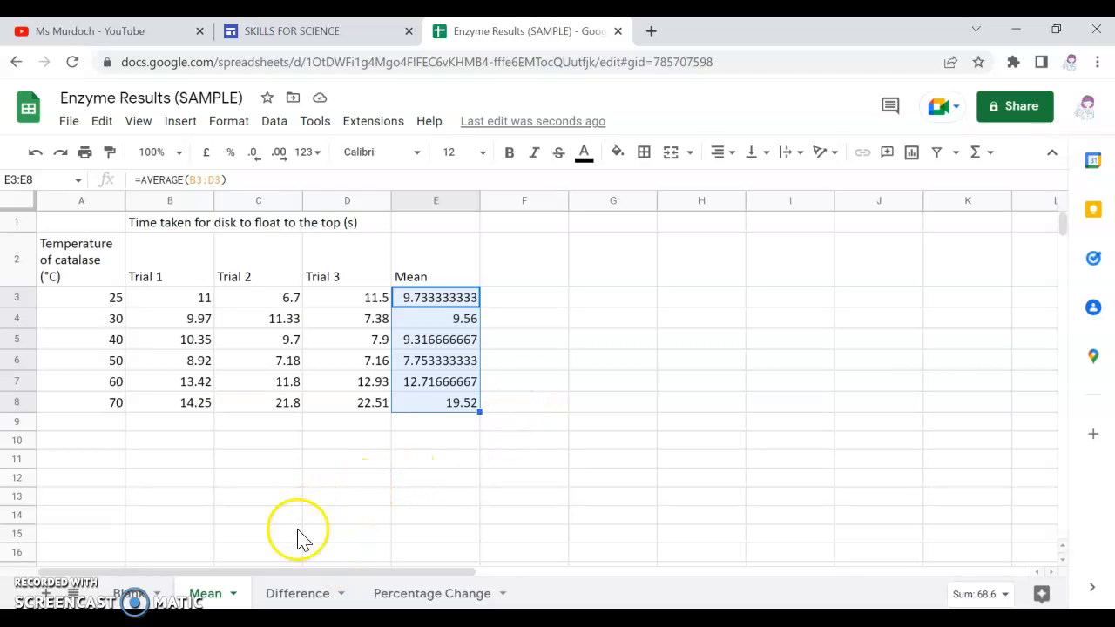
On the Difference sheet, enter =C4-B4 in D4 and accept the suggested auto-fill for the rest of Trial 1's Difference column
click(301, 593)
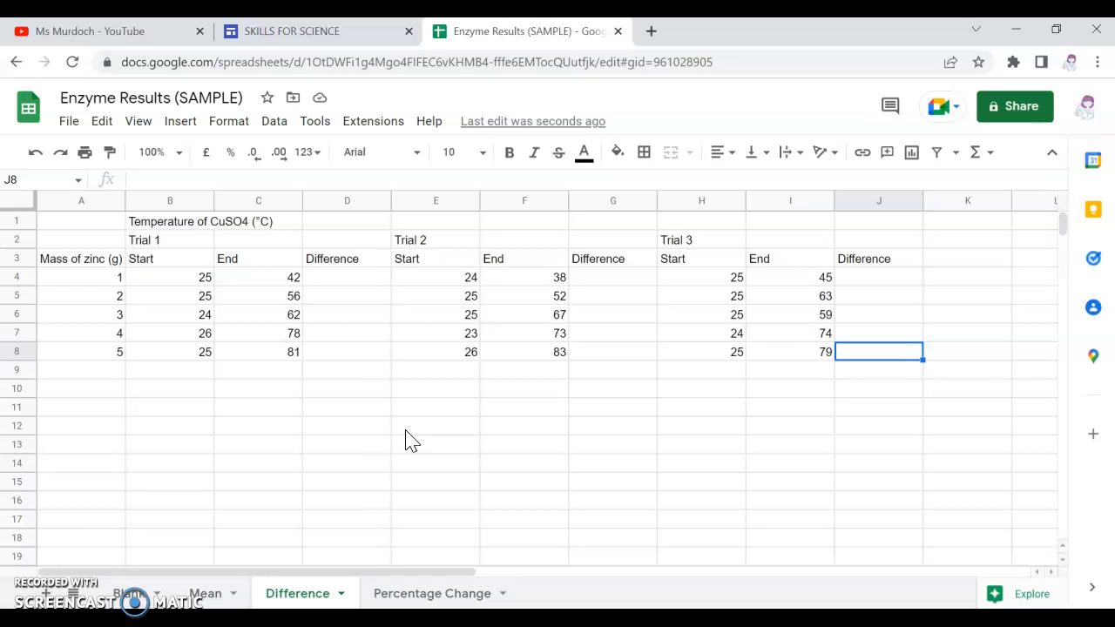
click(341, 280)
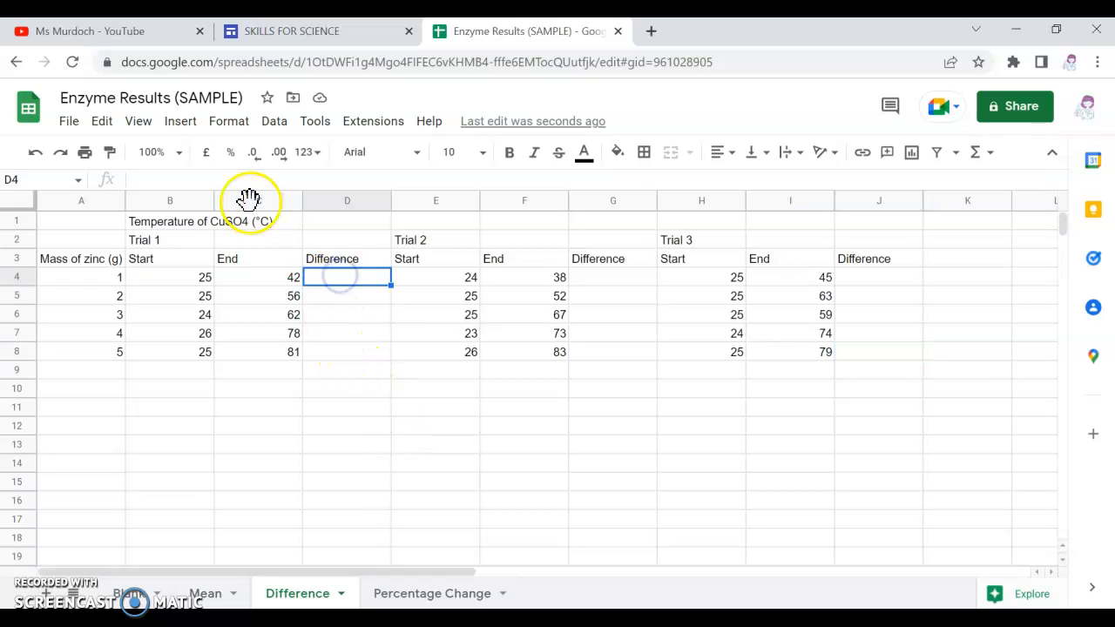
text(=)
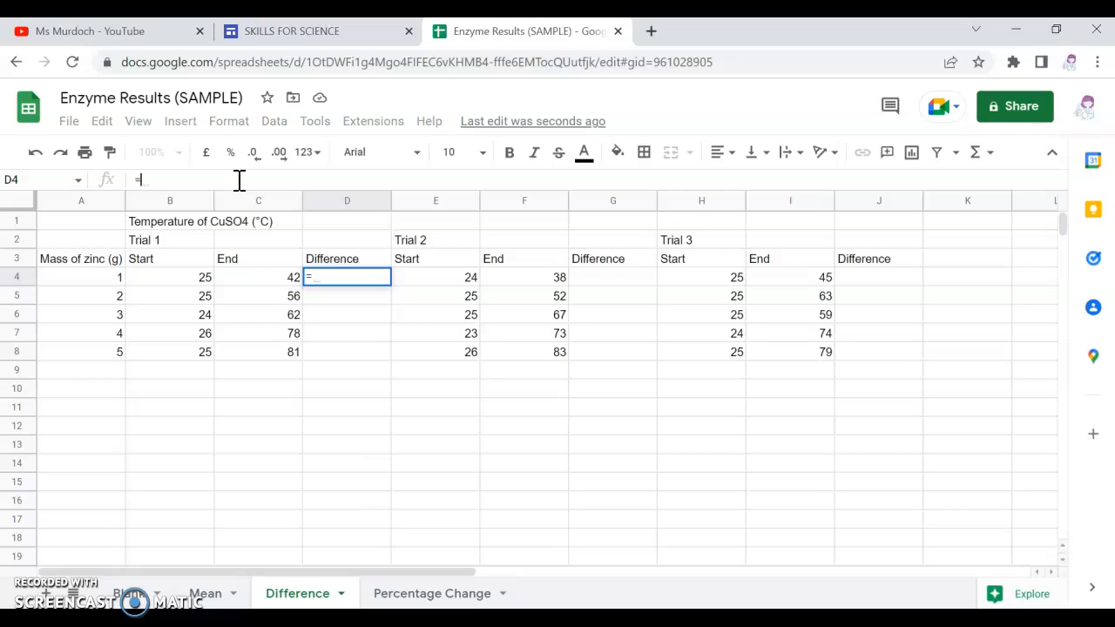
click(258, 277)
text(-)
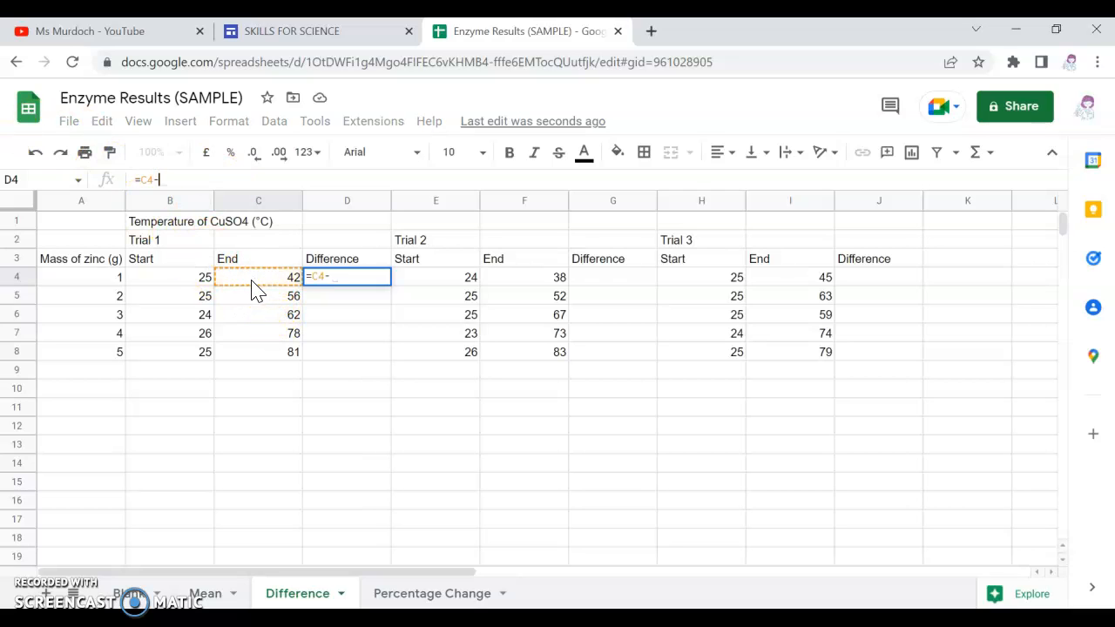
click(195, 277)
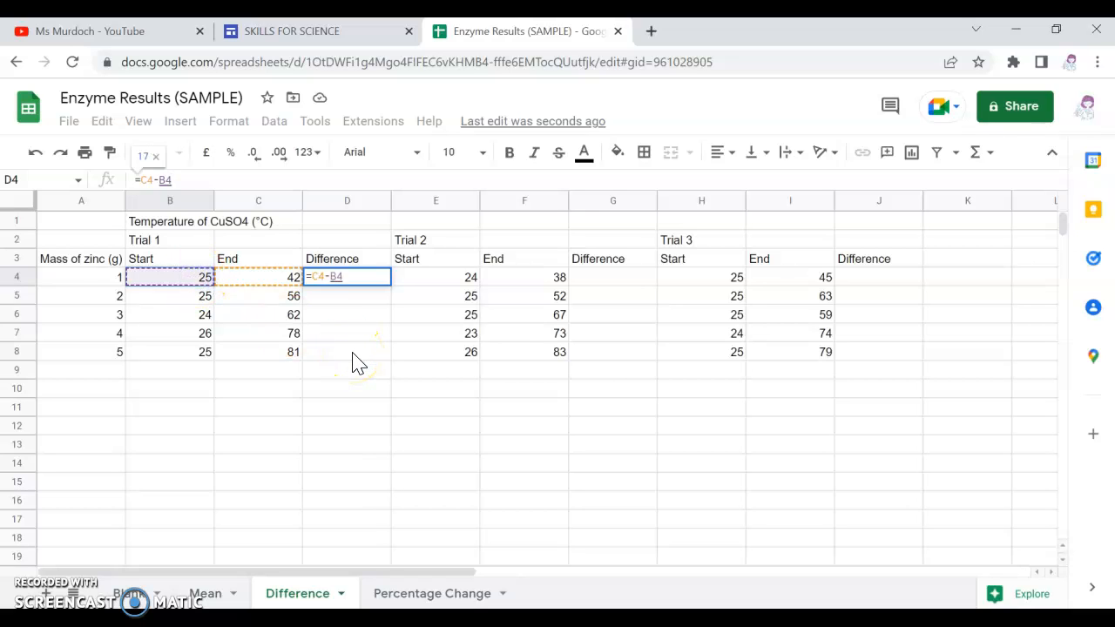
key(Return)
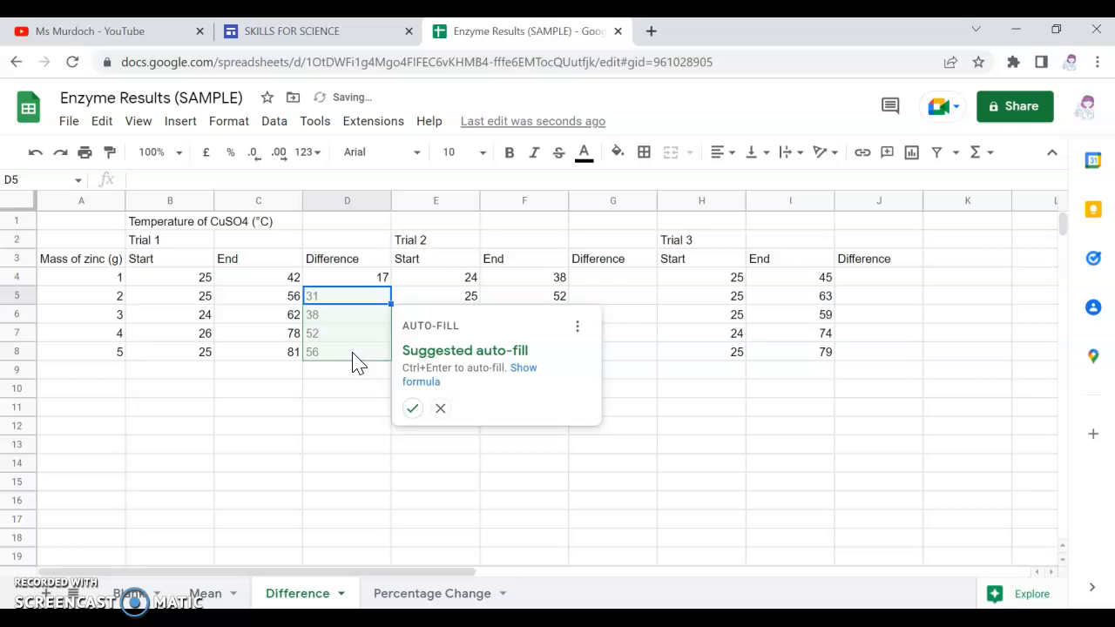
click(412, 407)
Calculate Trial 2's temperature differences with =F4-E4 in G4, accepting the suggested auto-fill for G5:G8
click(602, 279)
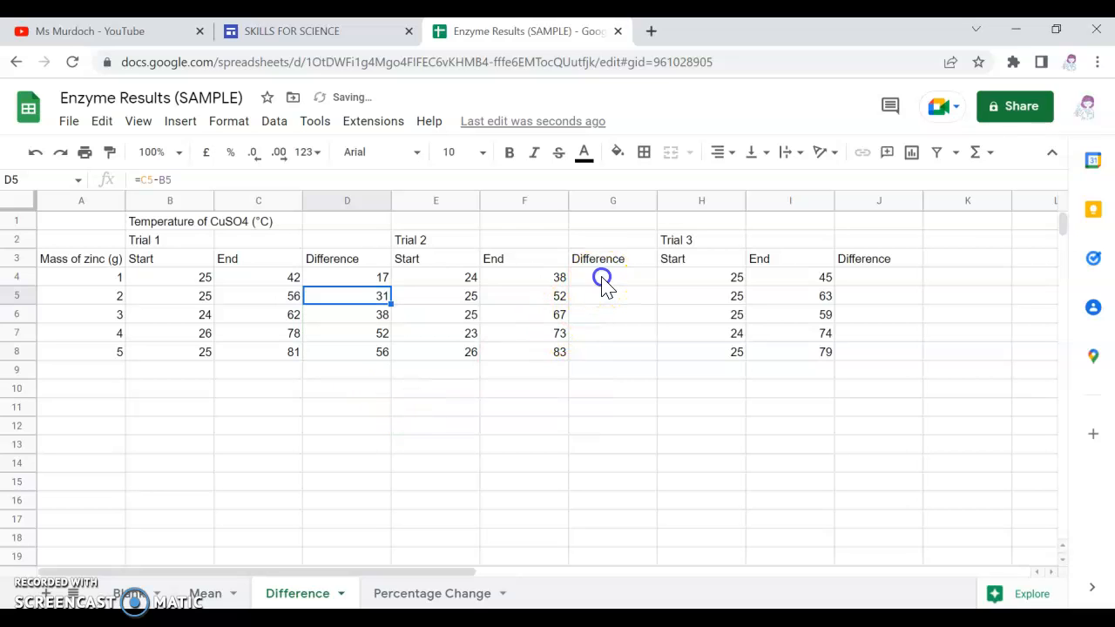
click(326, 175)
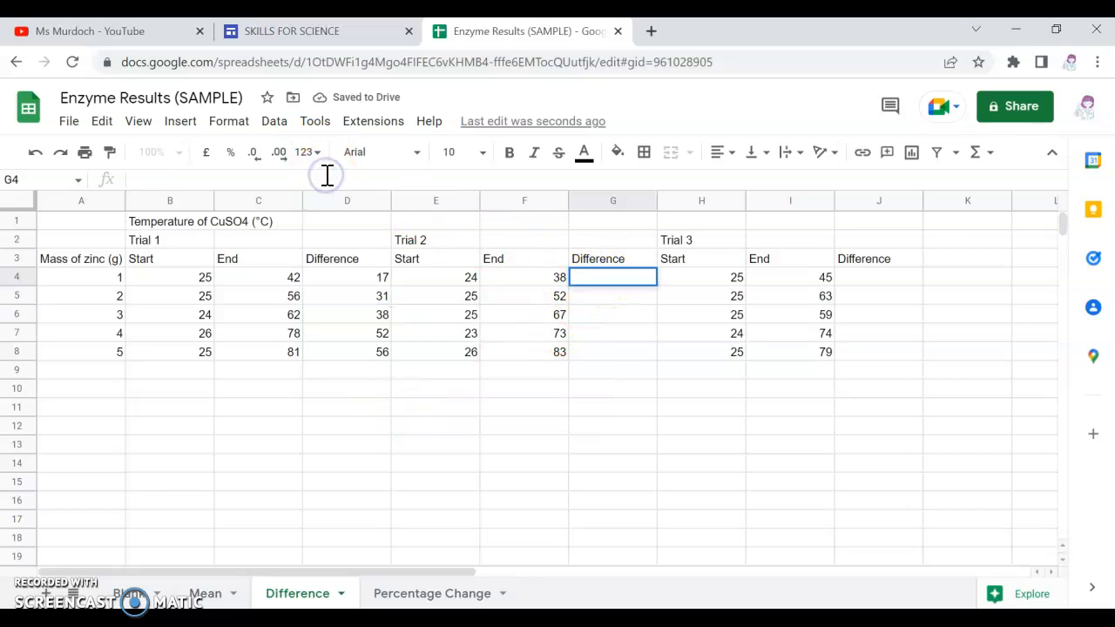
text(=)
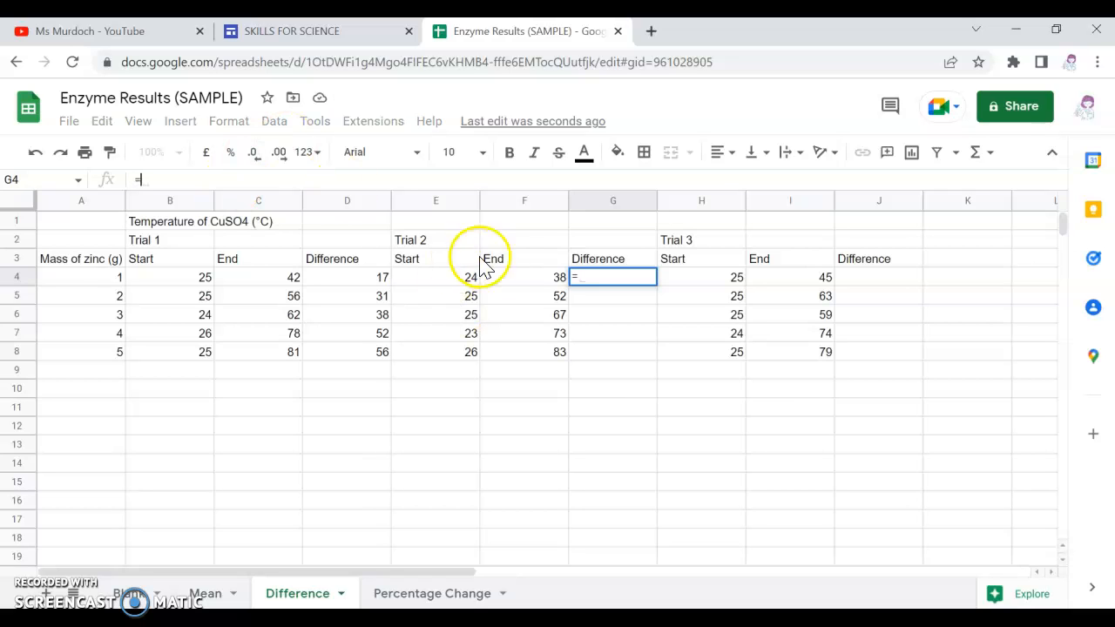
click(513, 282)
text(-)
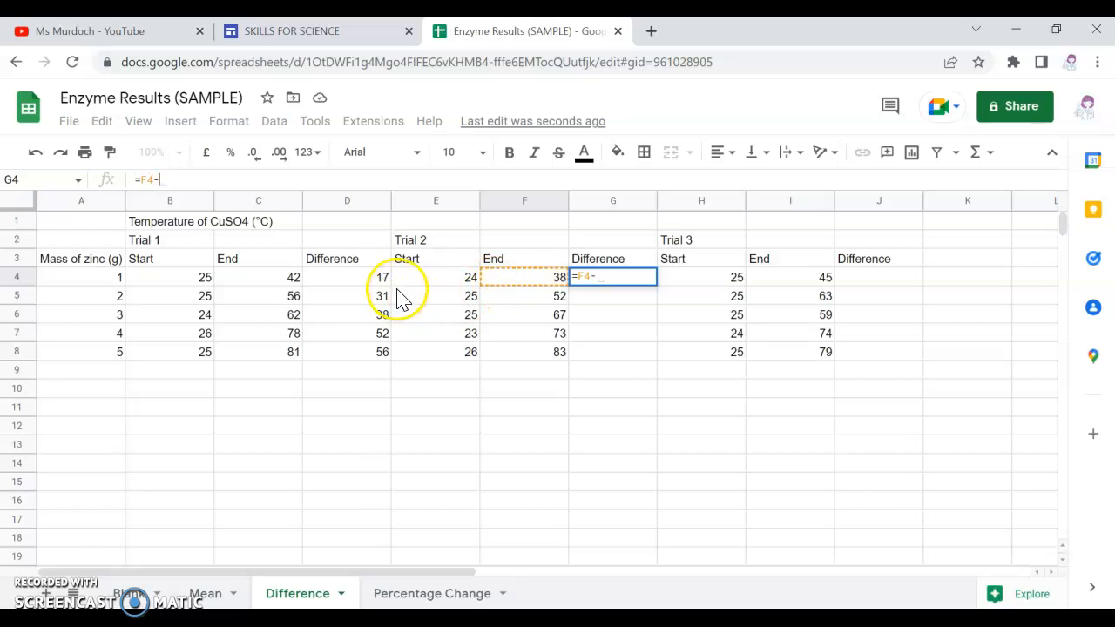
click(431, 276)
key(Return)
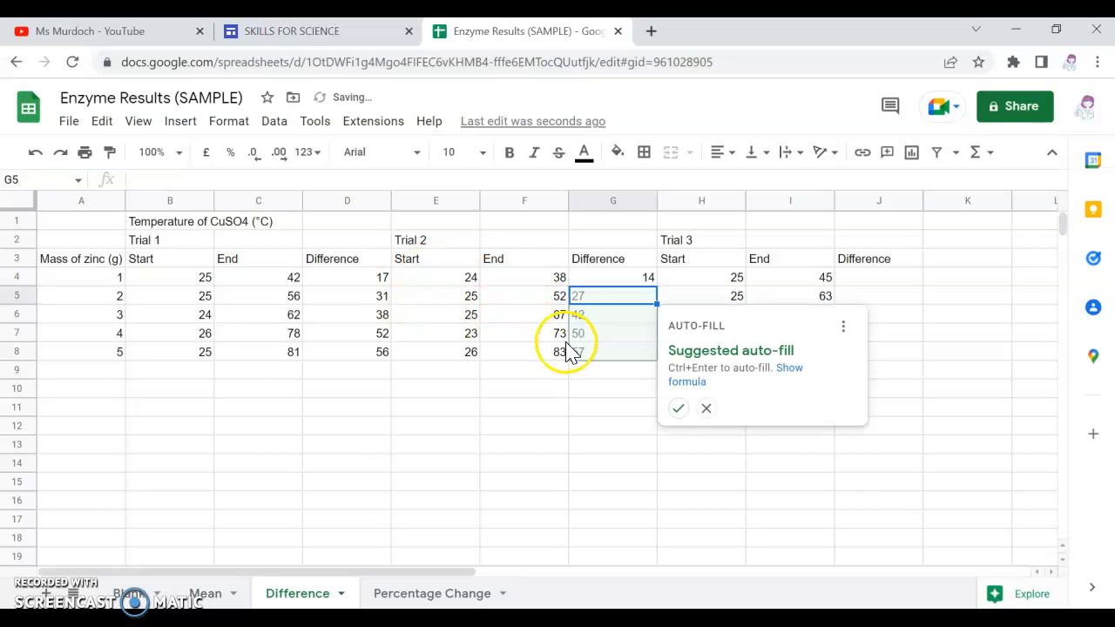
click(678, 409)
Calculate Trial 3's temperature differences with =I4-H4 in J4, accepting the suggested auto-fill for J5:J8
click(864, 280)
text(=)
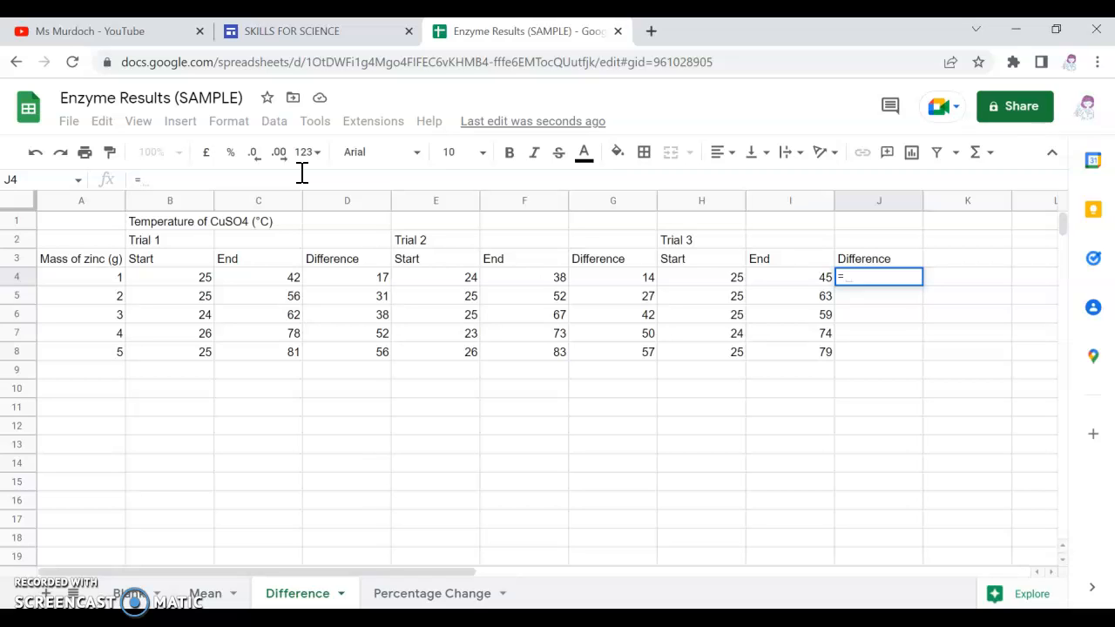
click(766, 279)
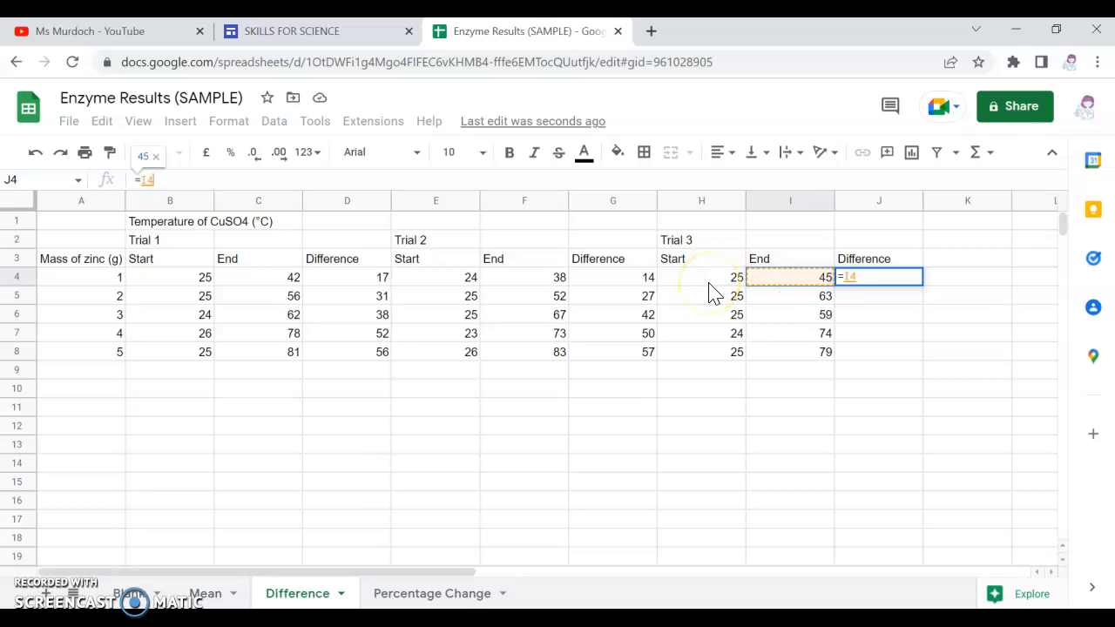
text(-)
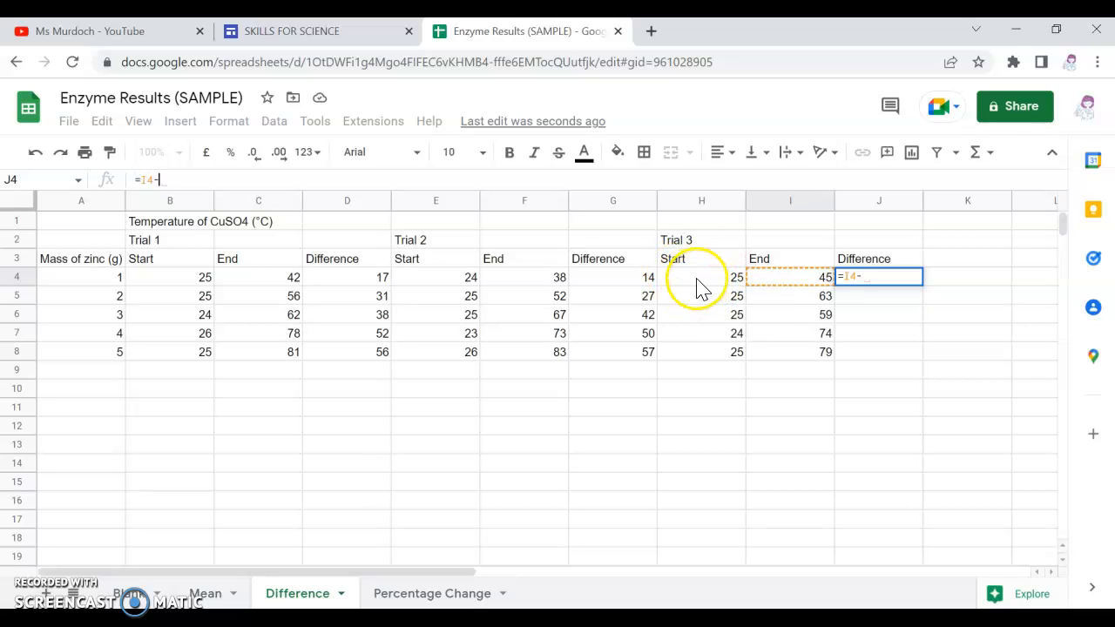
click(698, 279)
key(Return)
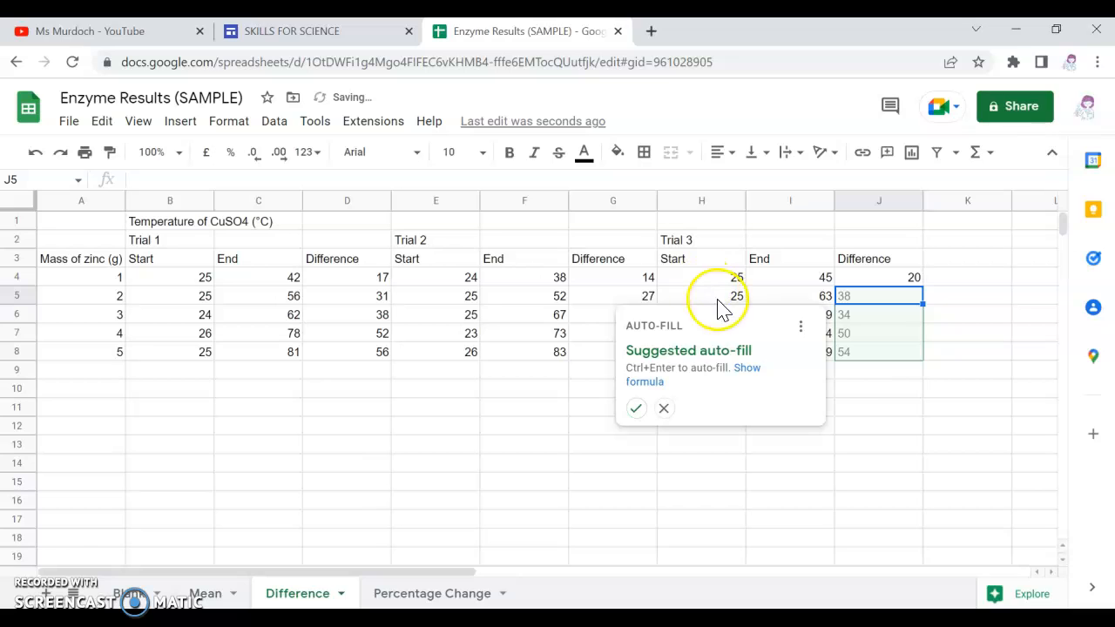
click(636, 409)
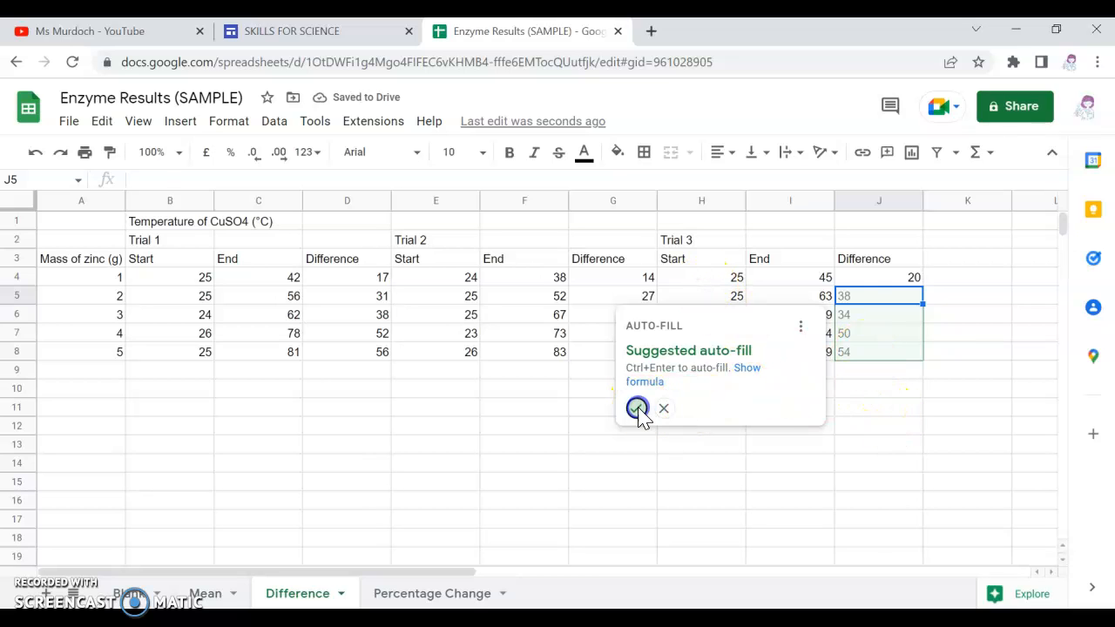
Add the column heading "Mean difference in temperature" in cell K3
click(959, 260)
text(M)
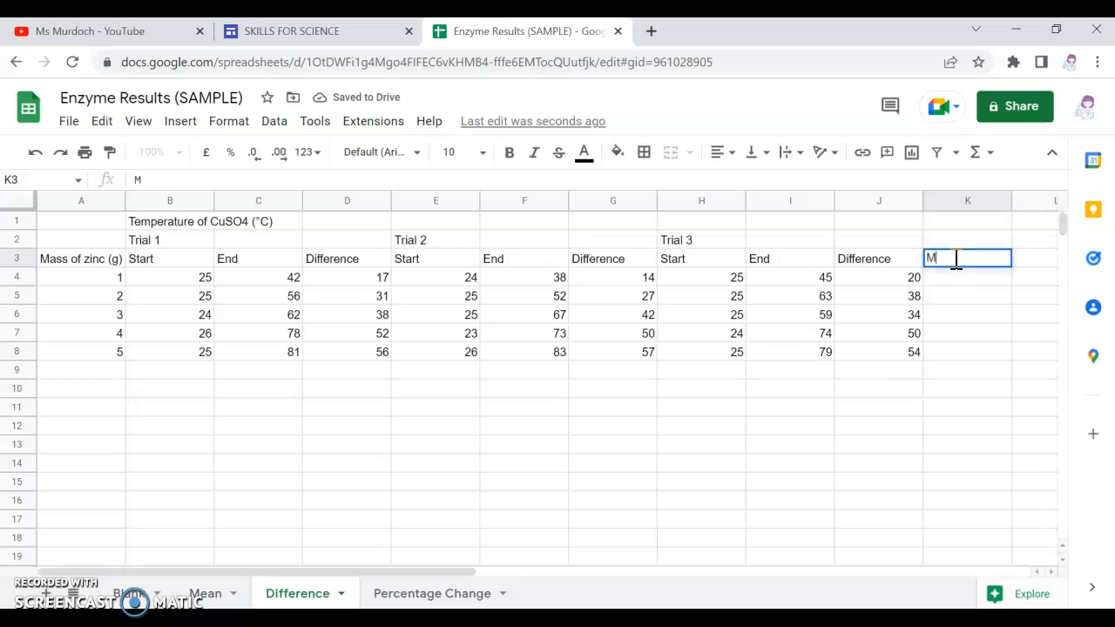
text(ean difference i)
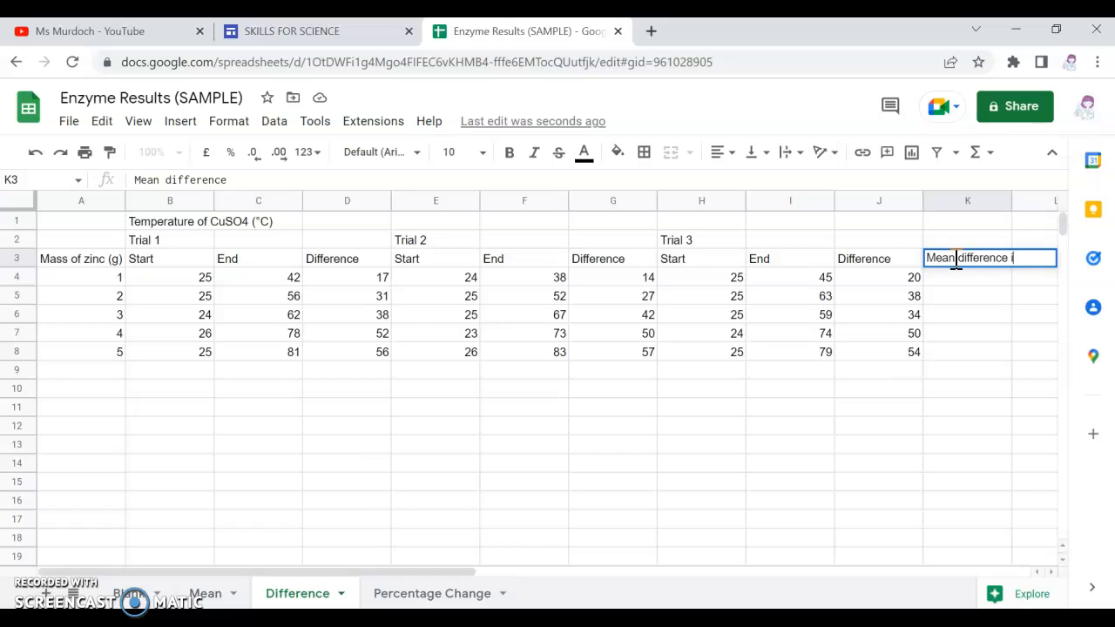
text(n temperature)
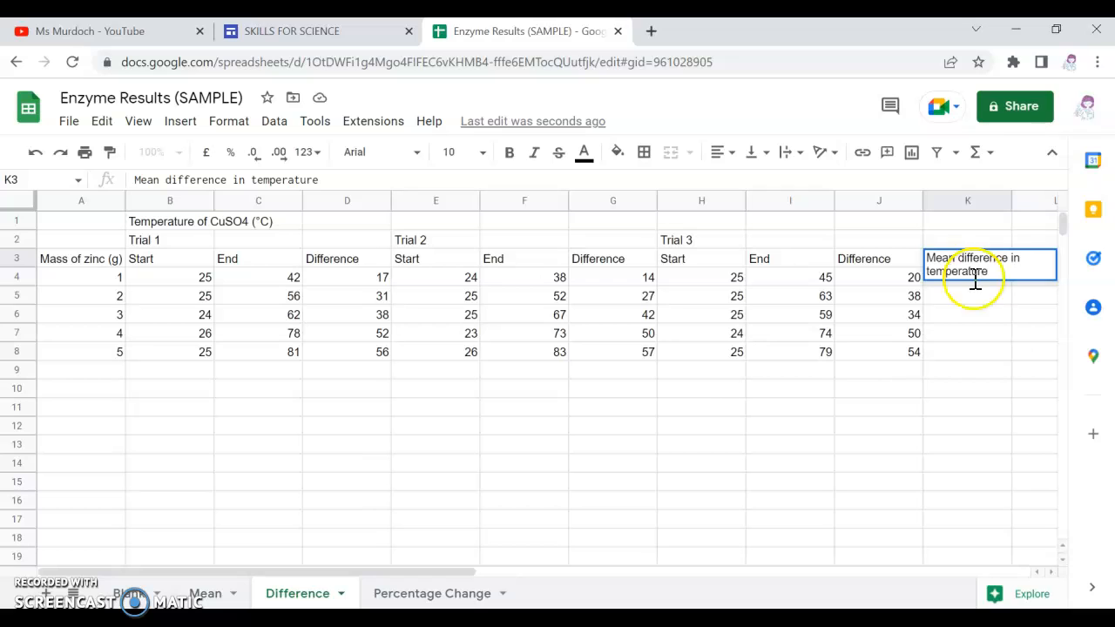
click(998, 353)
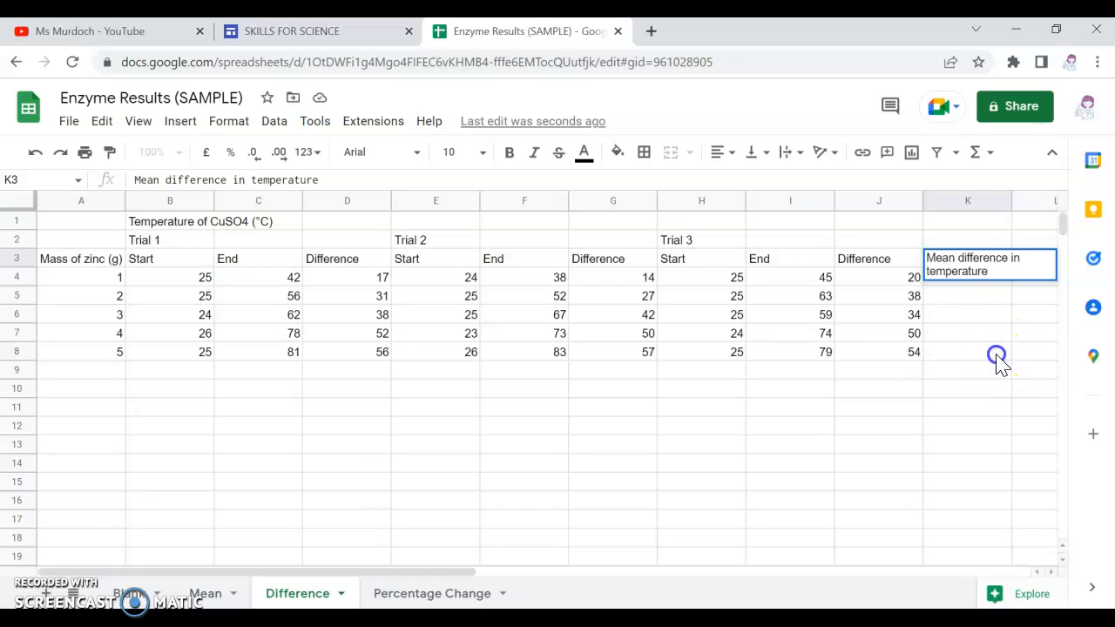
Start an AVERAGE formula in K4 for the mean difference in temperature
click(961, 284)
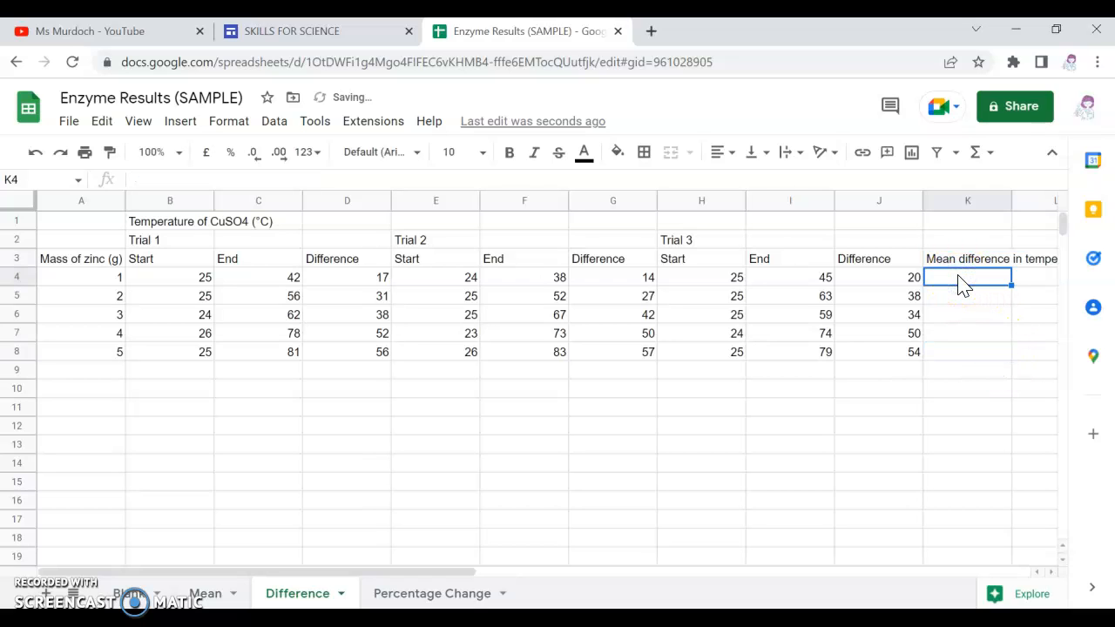
click(294, 179)
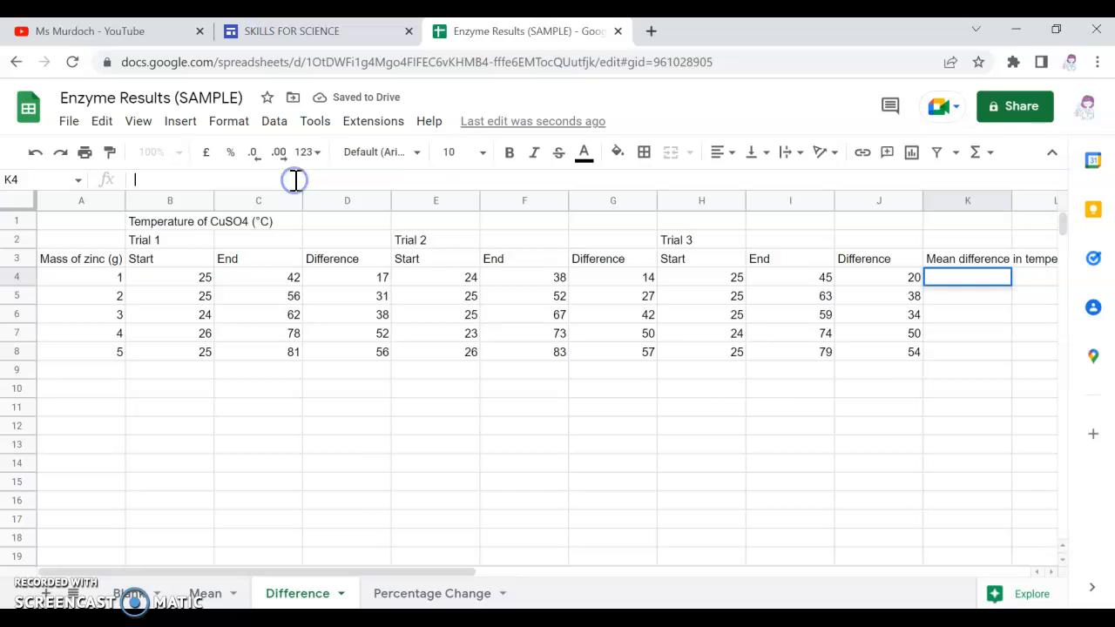
text(=aver)
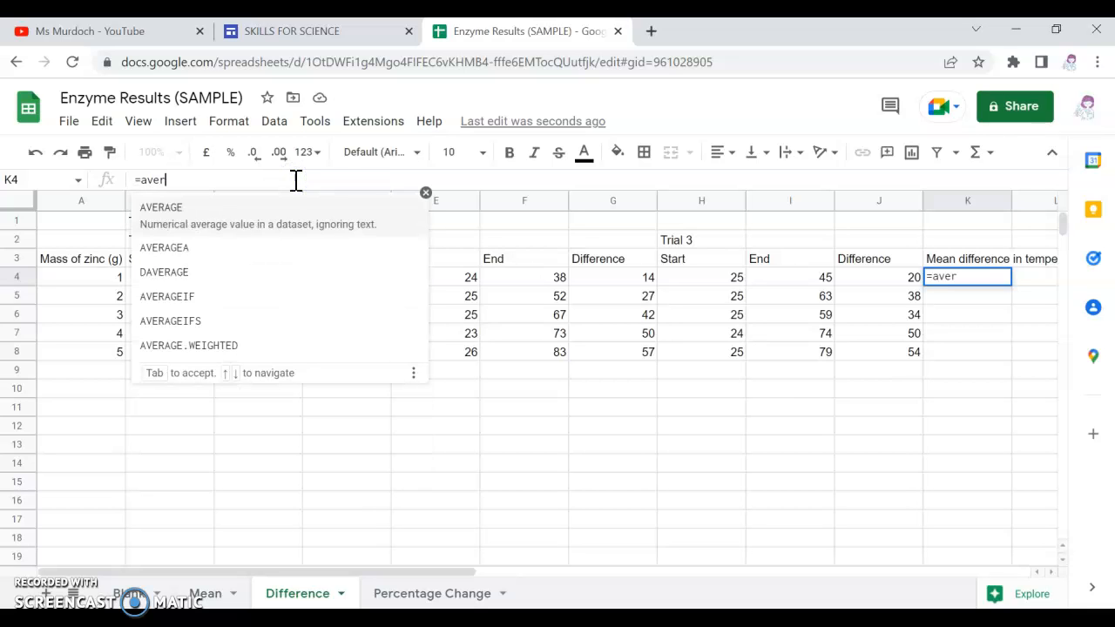
click(226, 216)
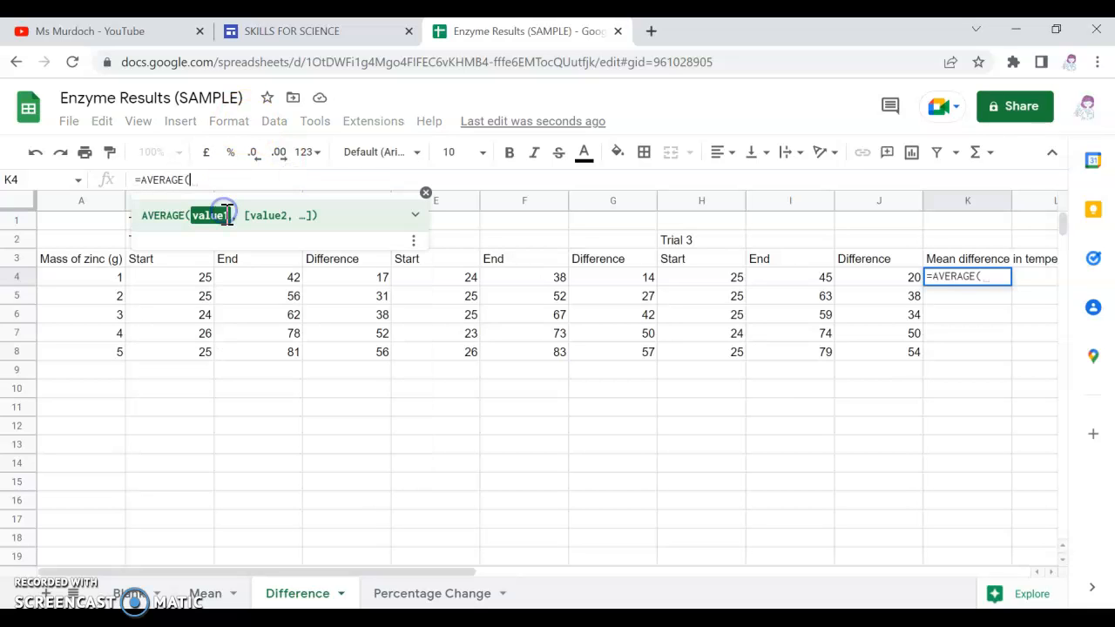
click(346, 277)
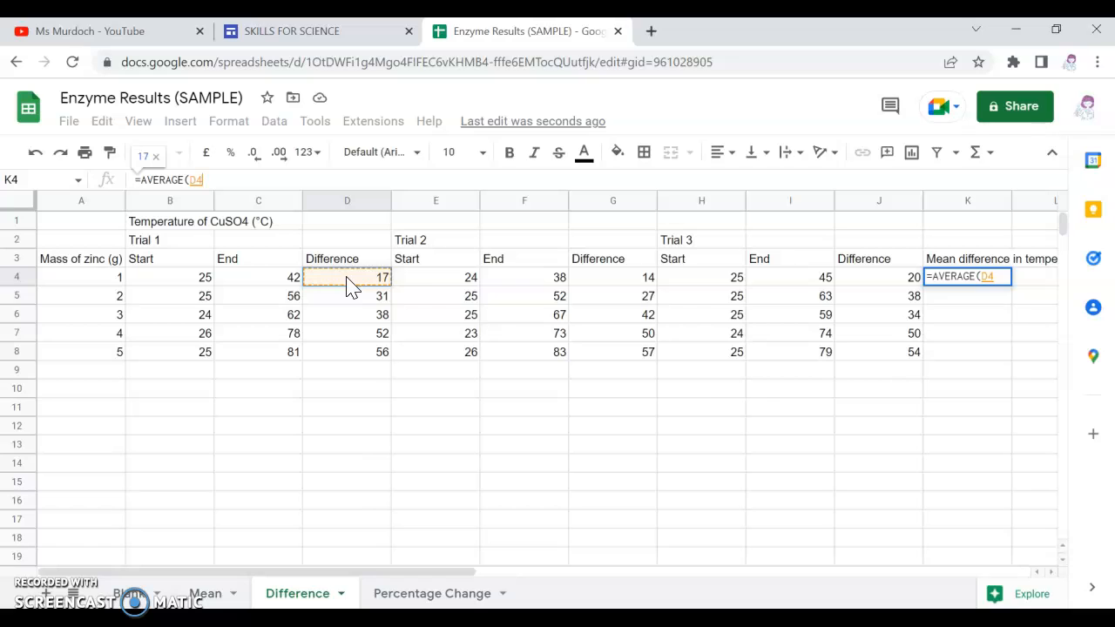
click(634, 283)
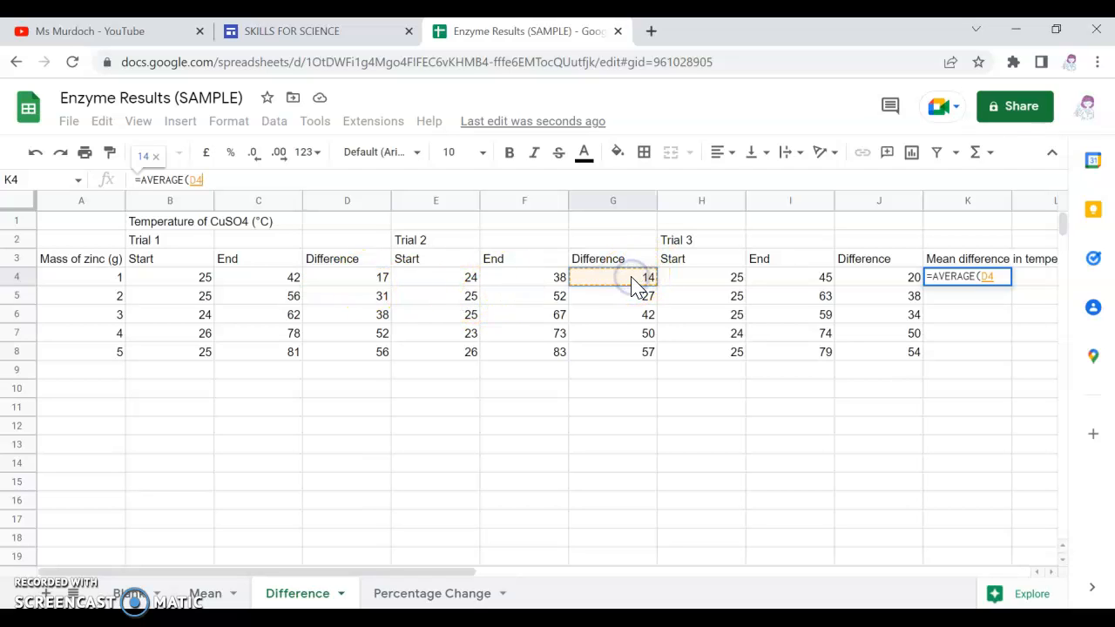
click(867, 281)
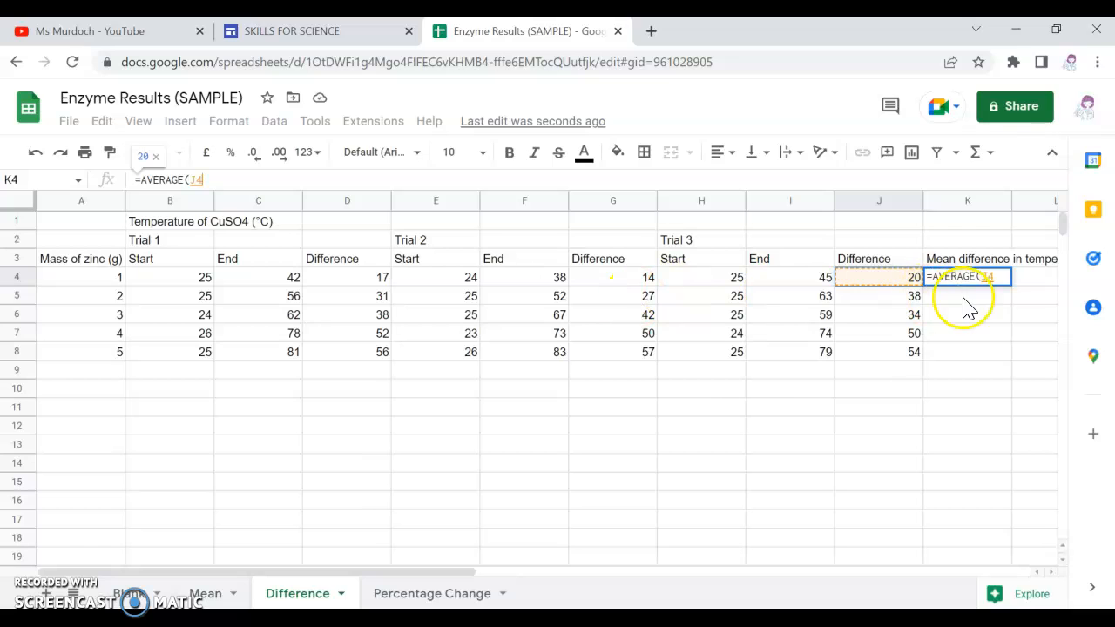
Complete K4's formula as =AVERAGE(D4,G4,J4) and accept the suggested auto-fill for K5:K8
click(322, 278)
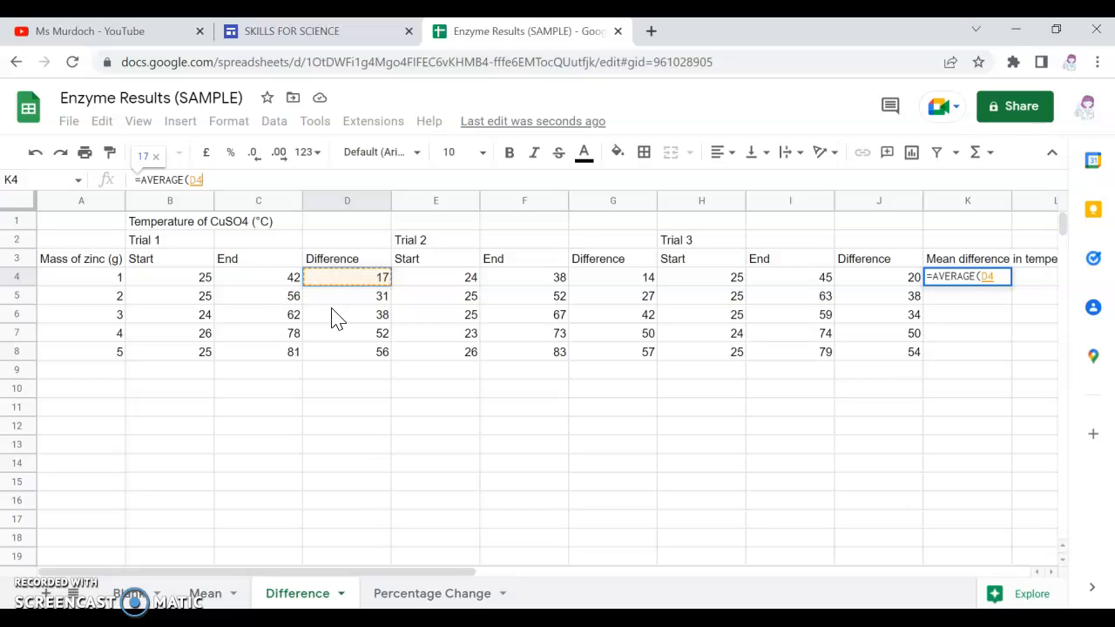
text(,)
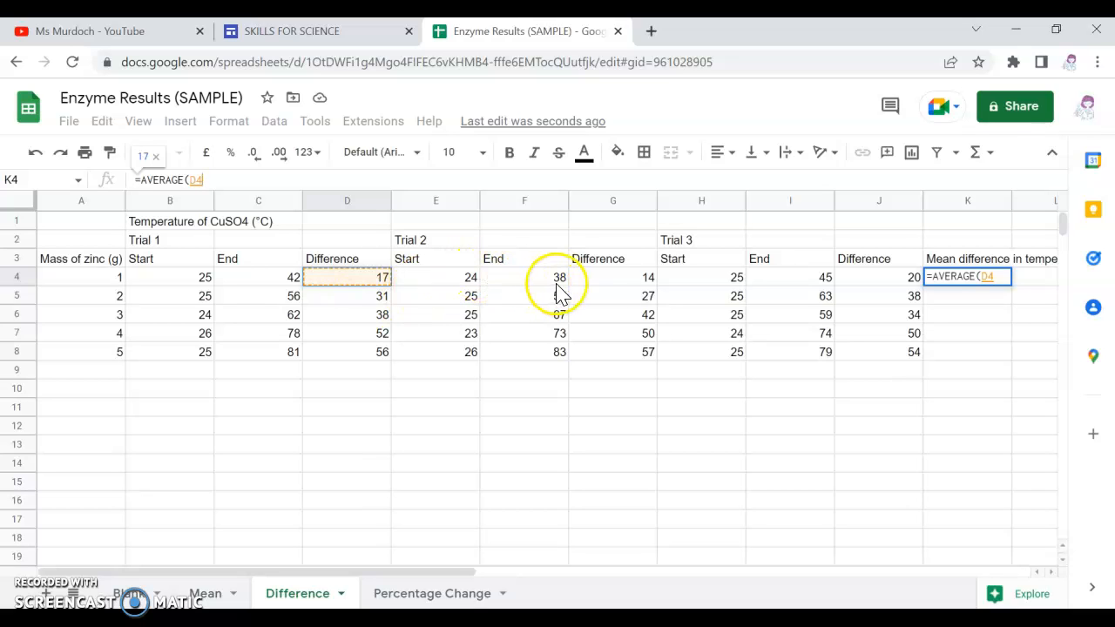
click(608, 280)
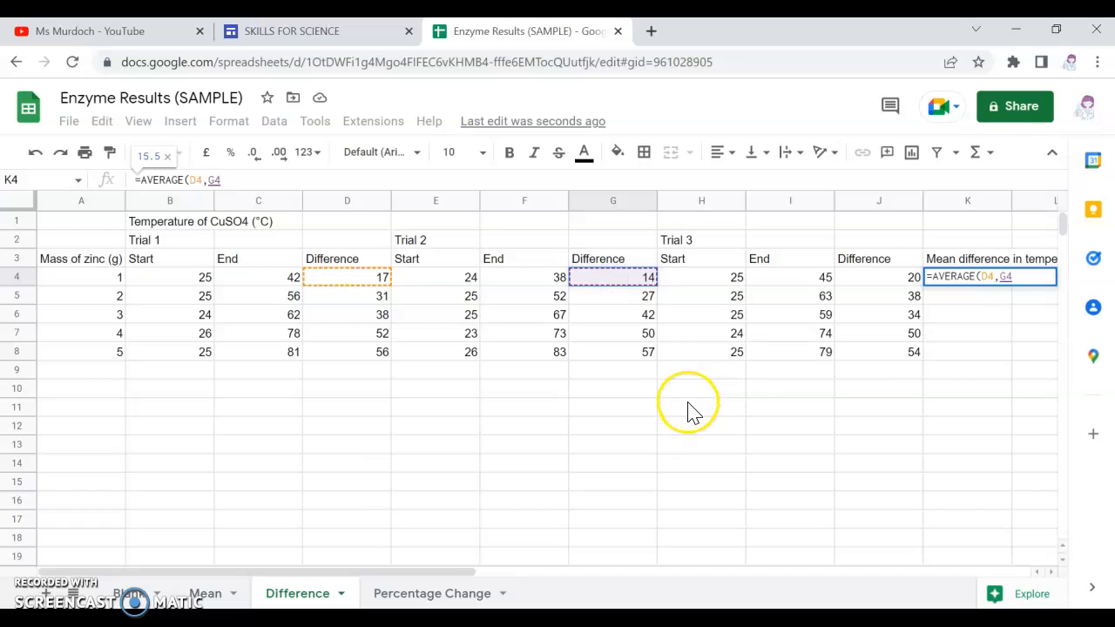
text(,)
click(892, 280)
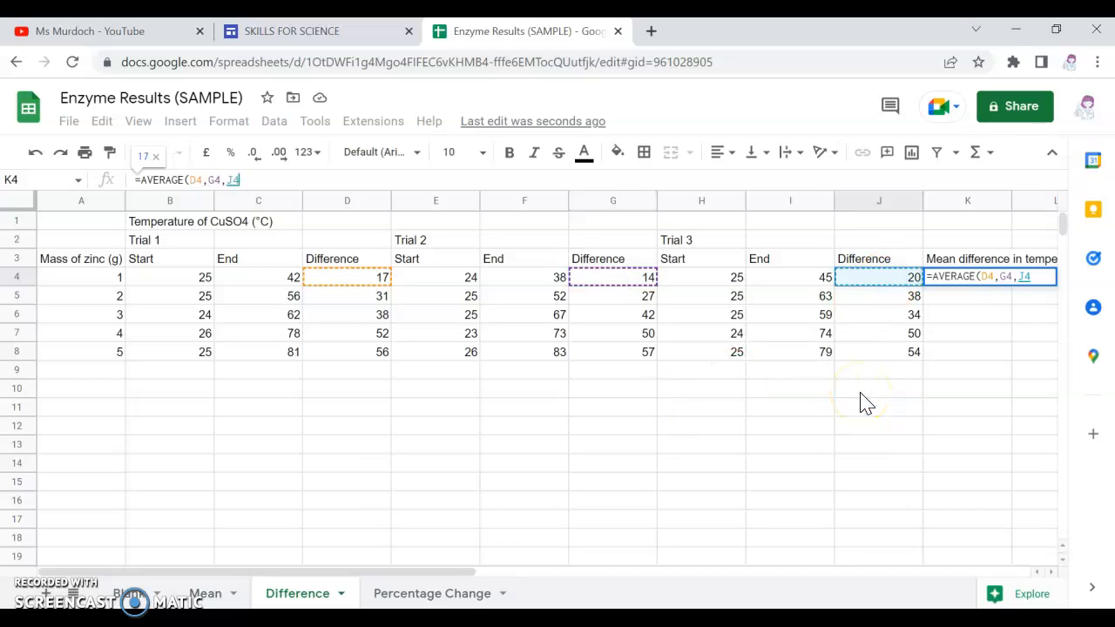
text())
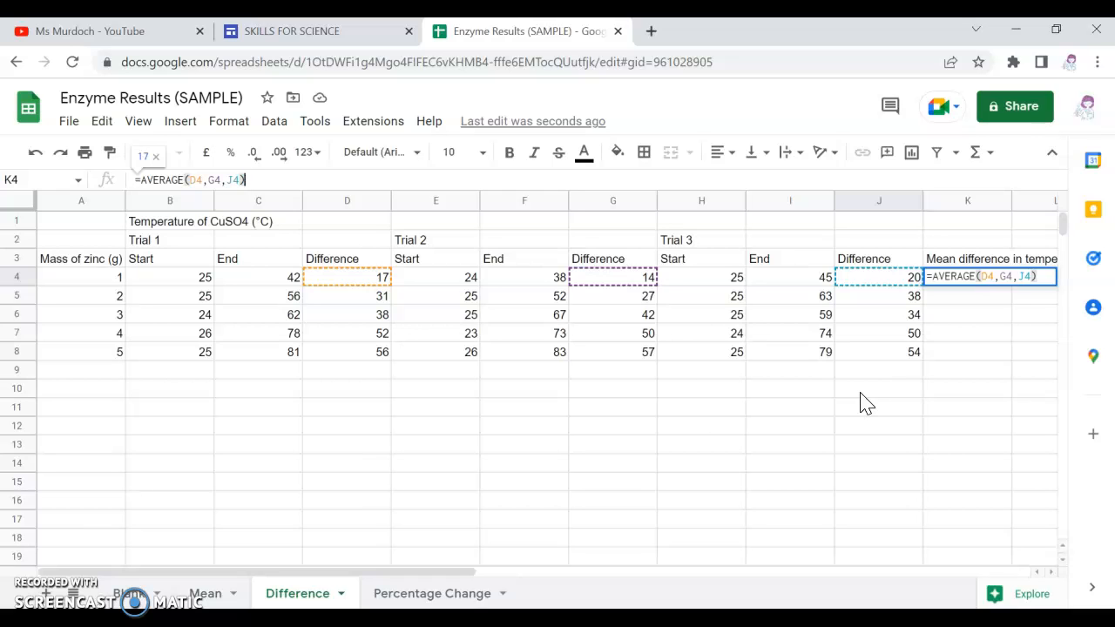
key(Return)
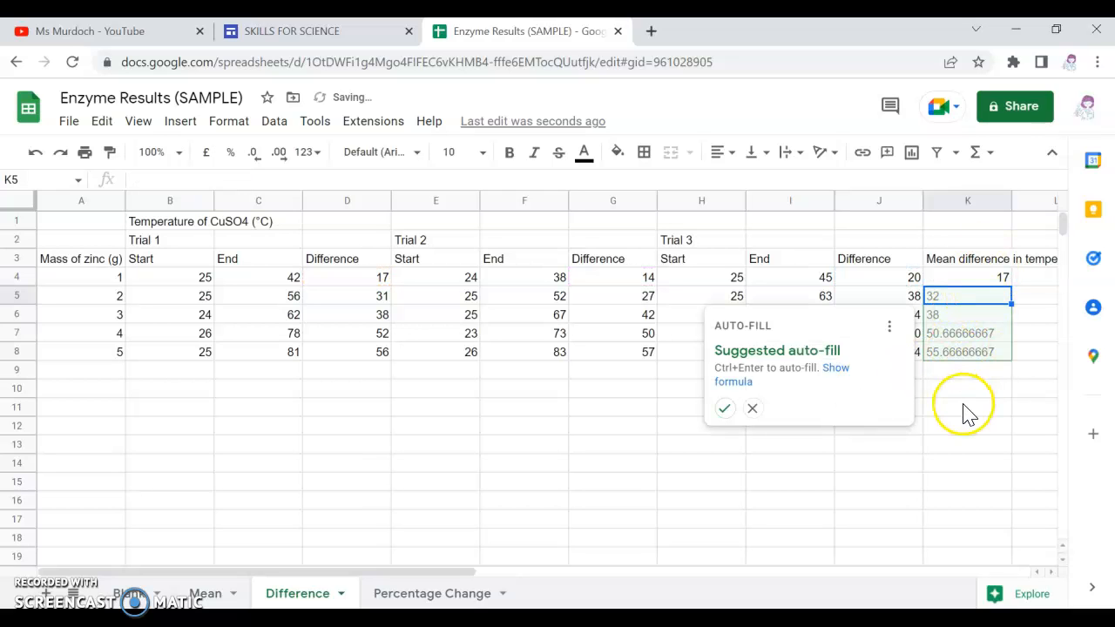
click(725, 411)
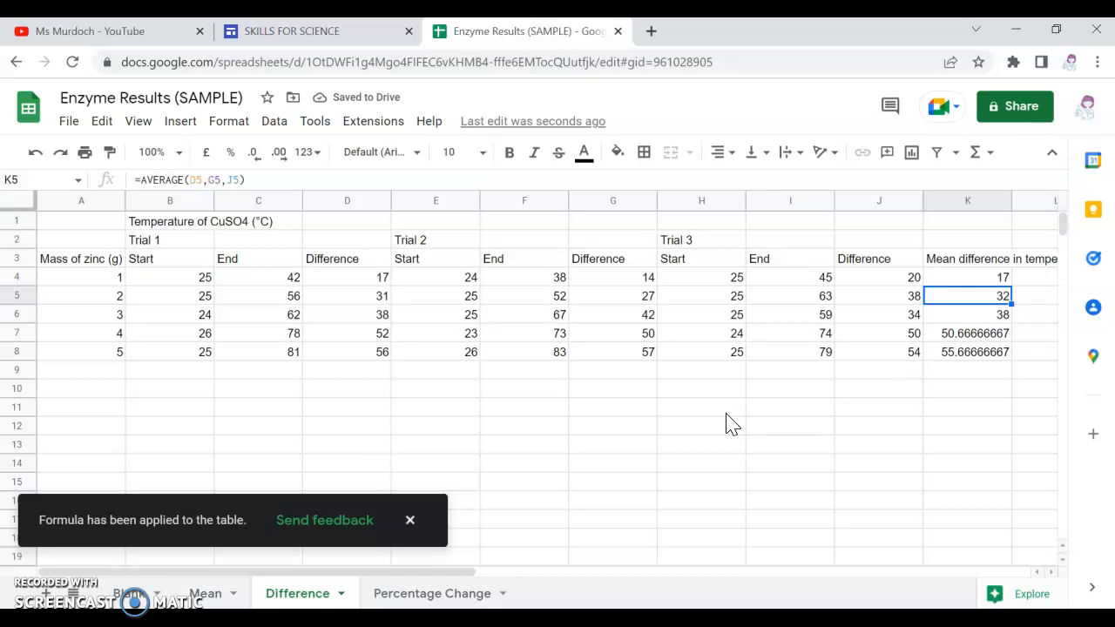
On the Percentage Change sheet, enter =100*(C2-B2)/B2 in D2 and accept the suggested auto-fill for D3:D7
click(424, 595)
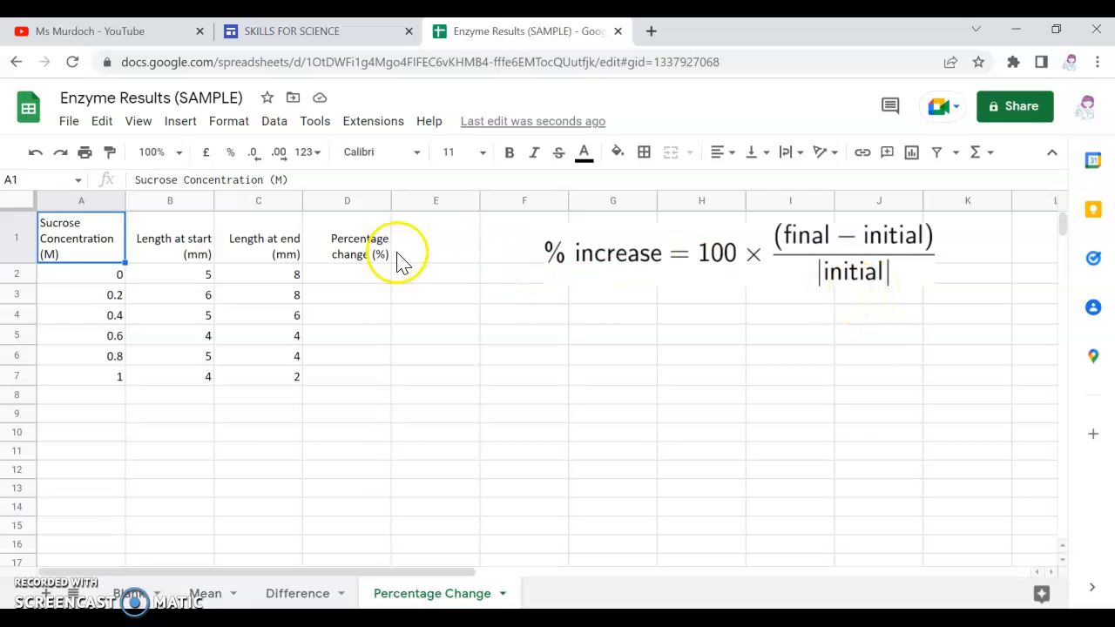
click(348, 276)
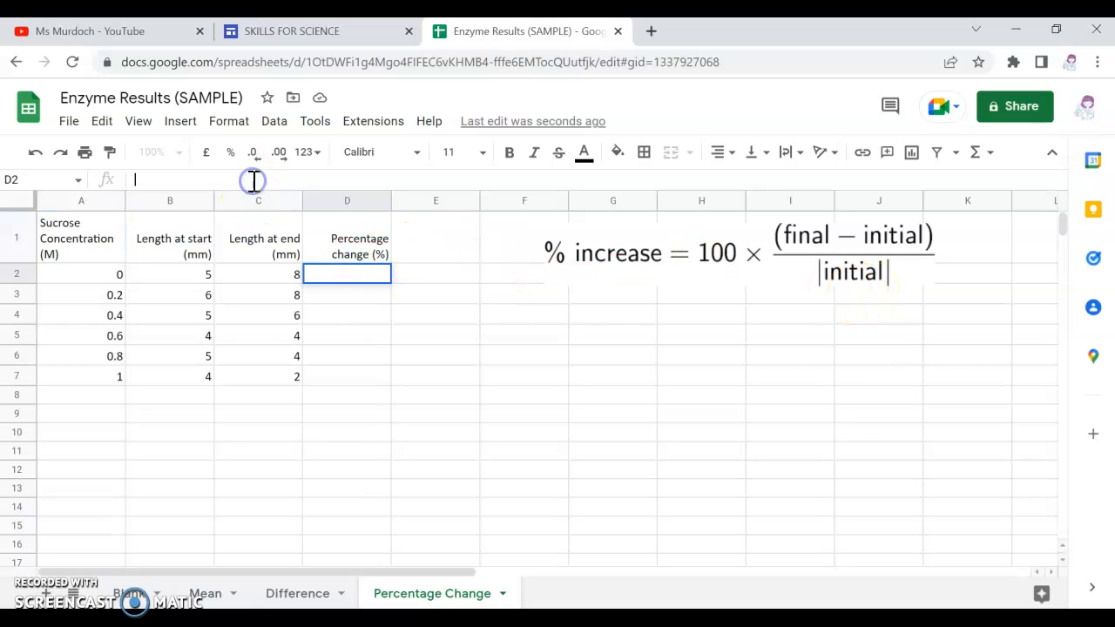
text(=)
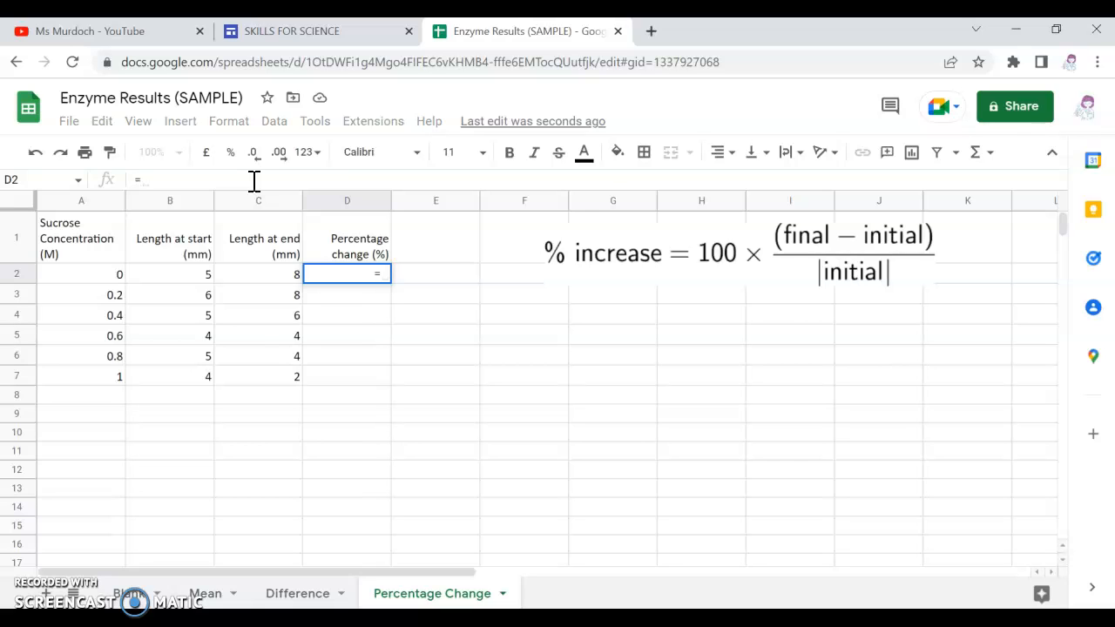
text(100)
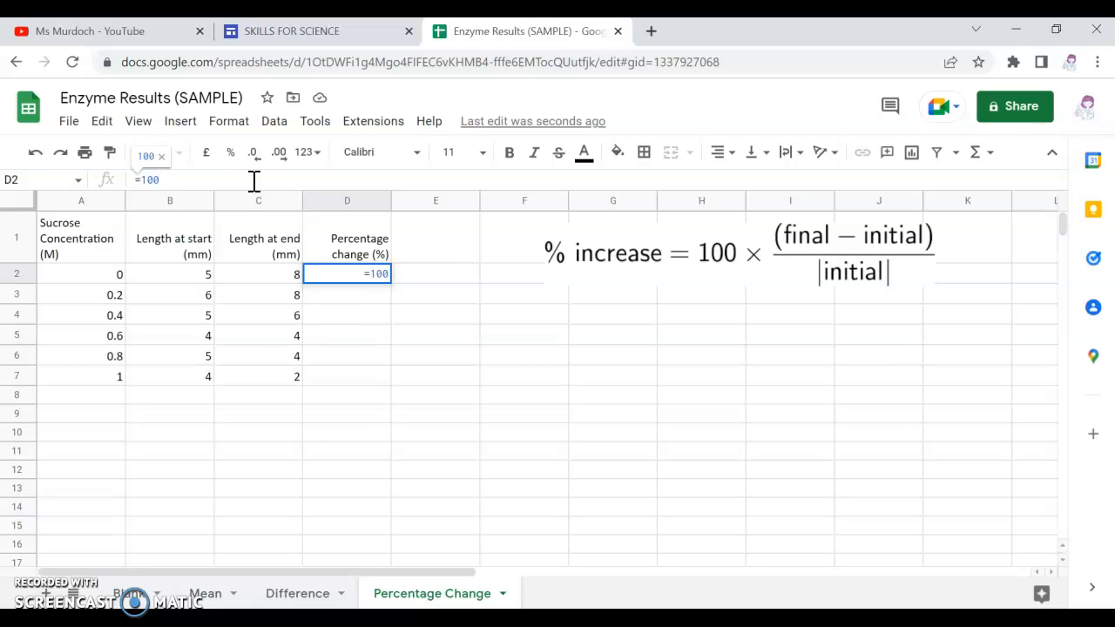
text(*)
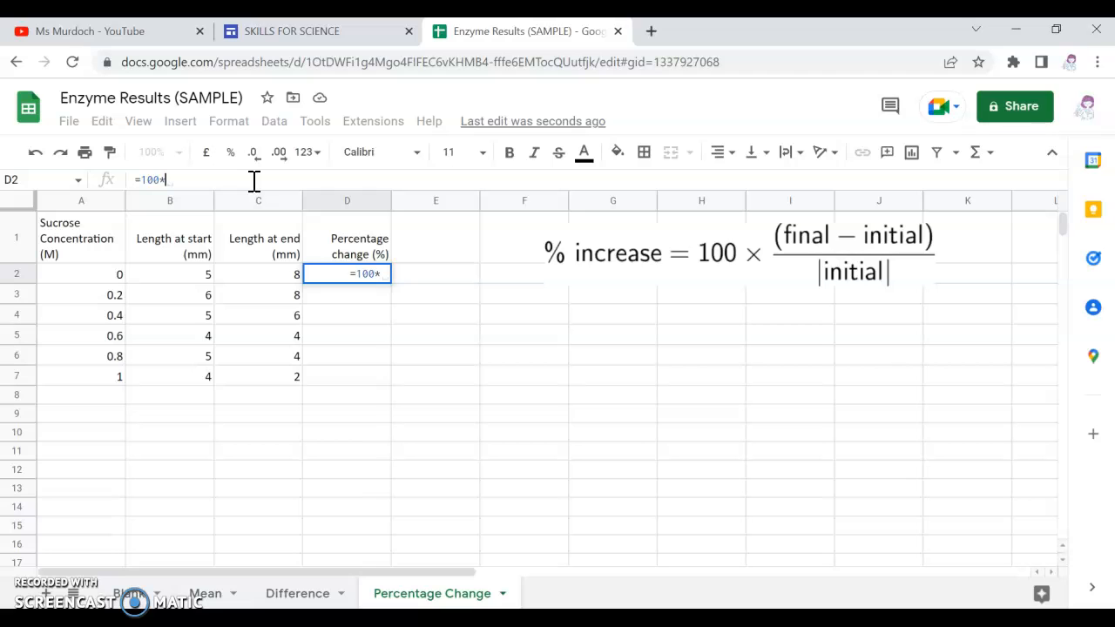
text(()
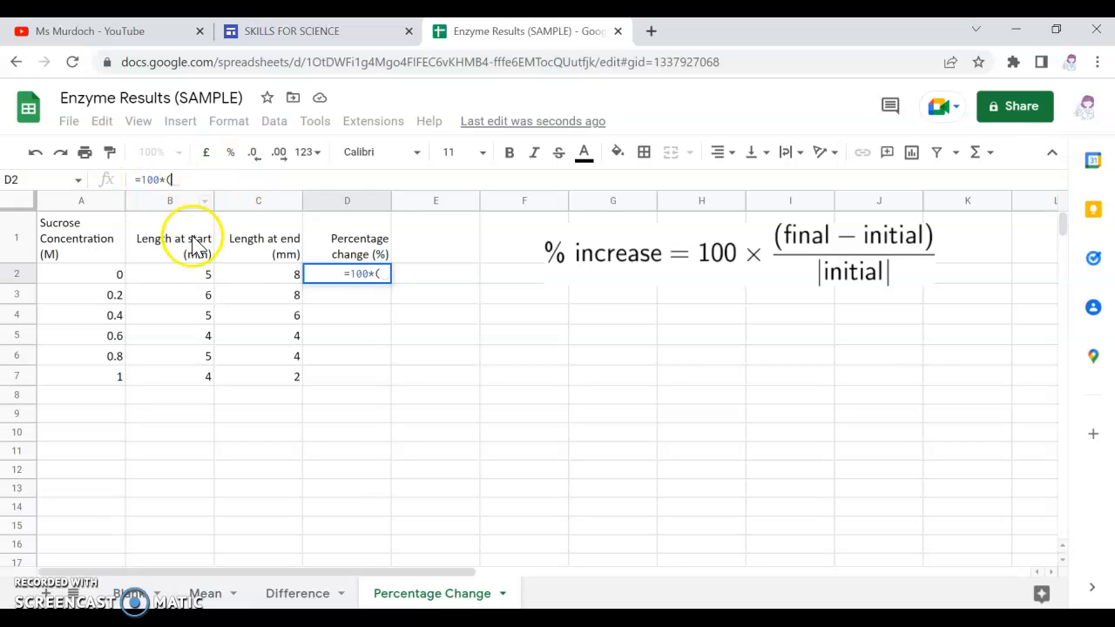
click(265, 283)
text(-)
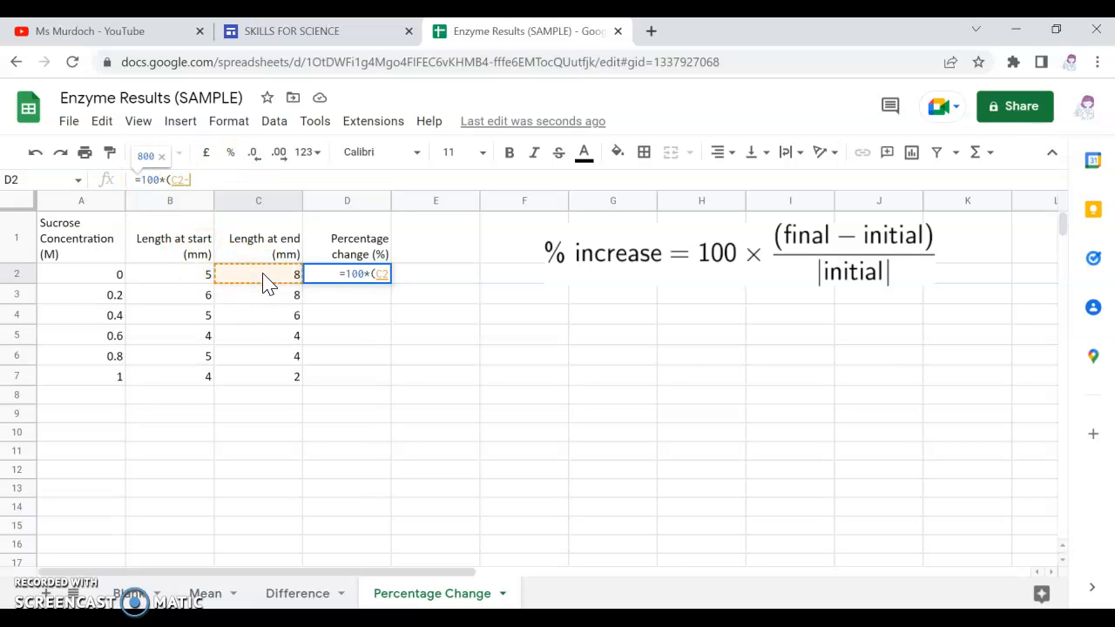
click(188, 281)
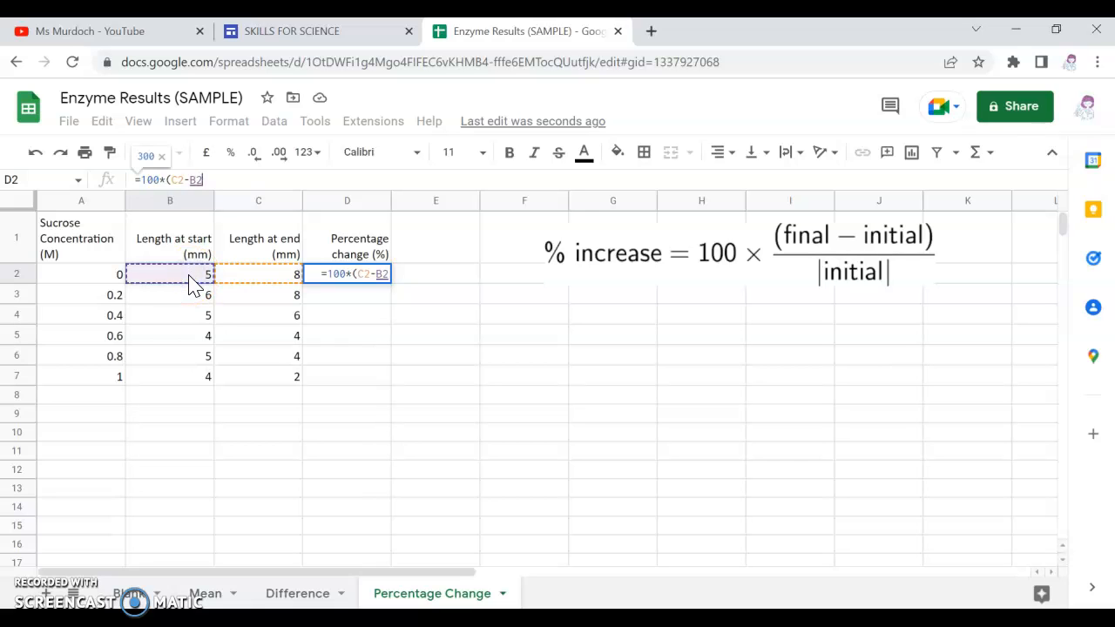
text())
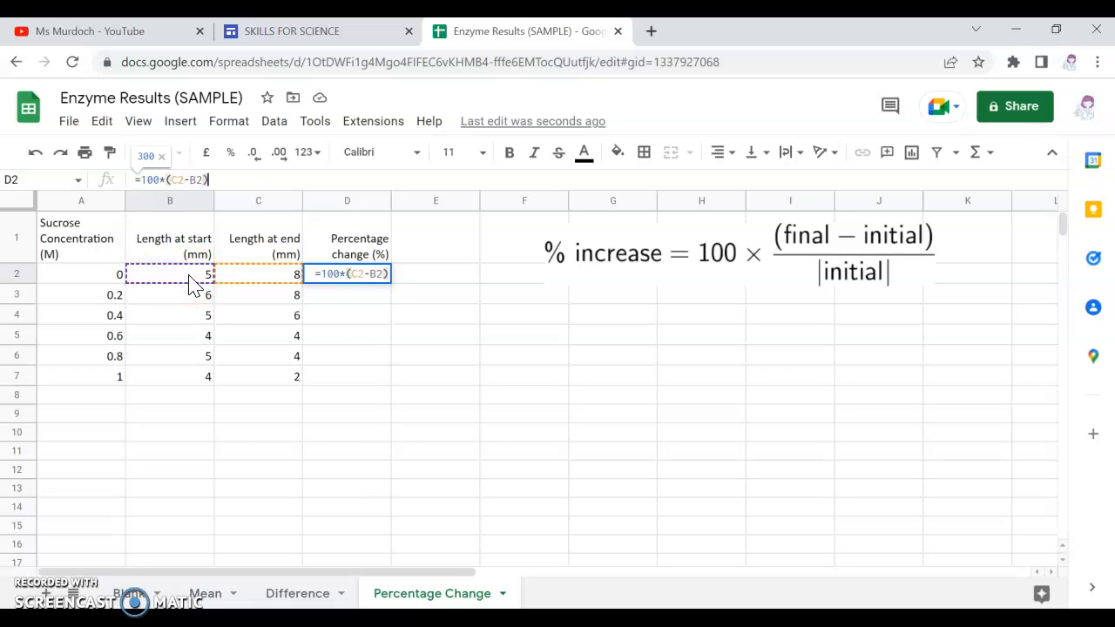
text(/)
click(190, 279)
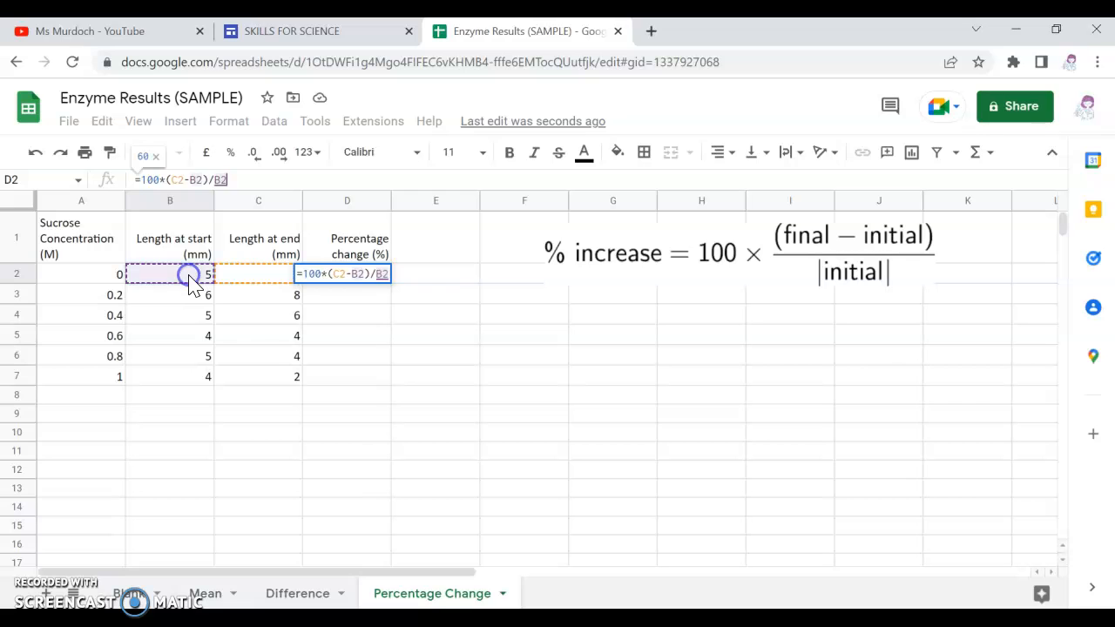
key(Return)
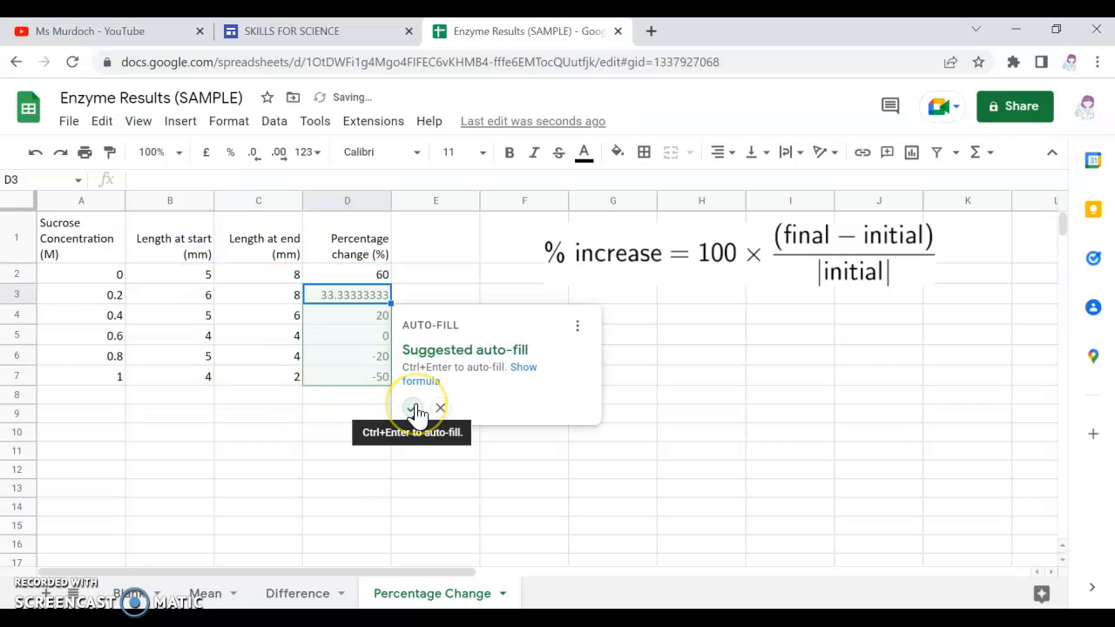
click(411, 410)
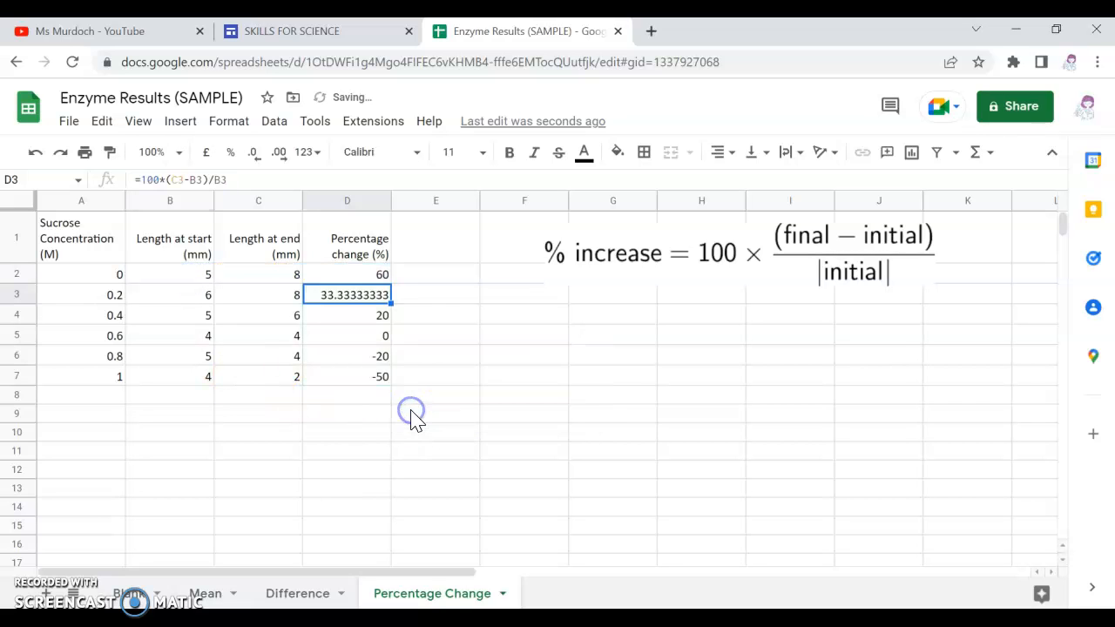